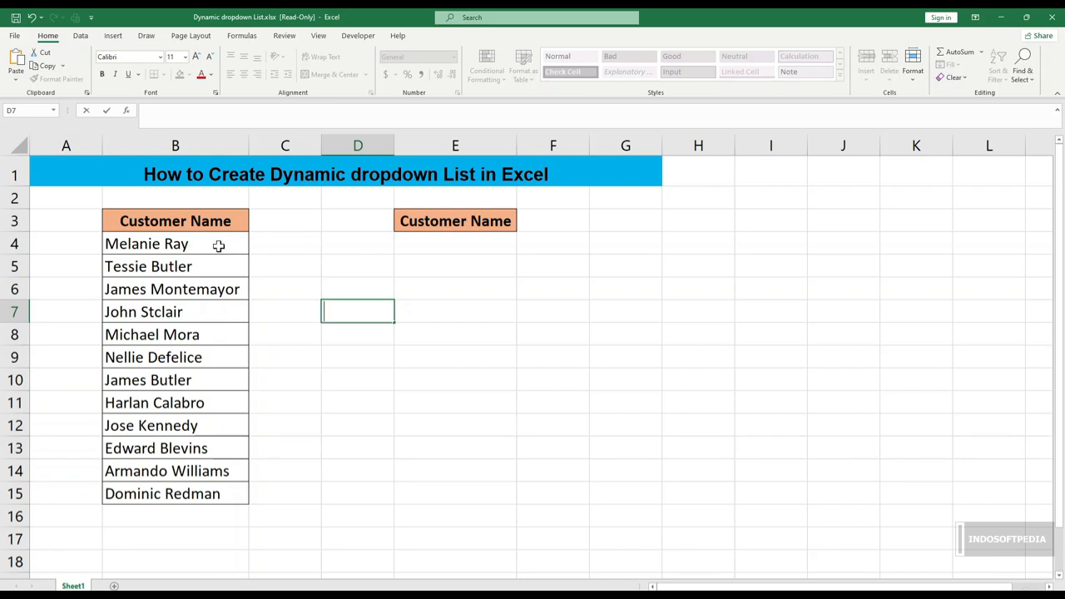
{"action": "left_click_drag", "start_coordinate": [216, 243], "coordinate": [211, 404]}
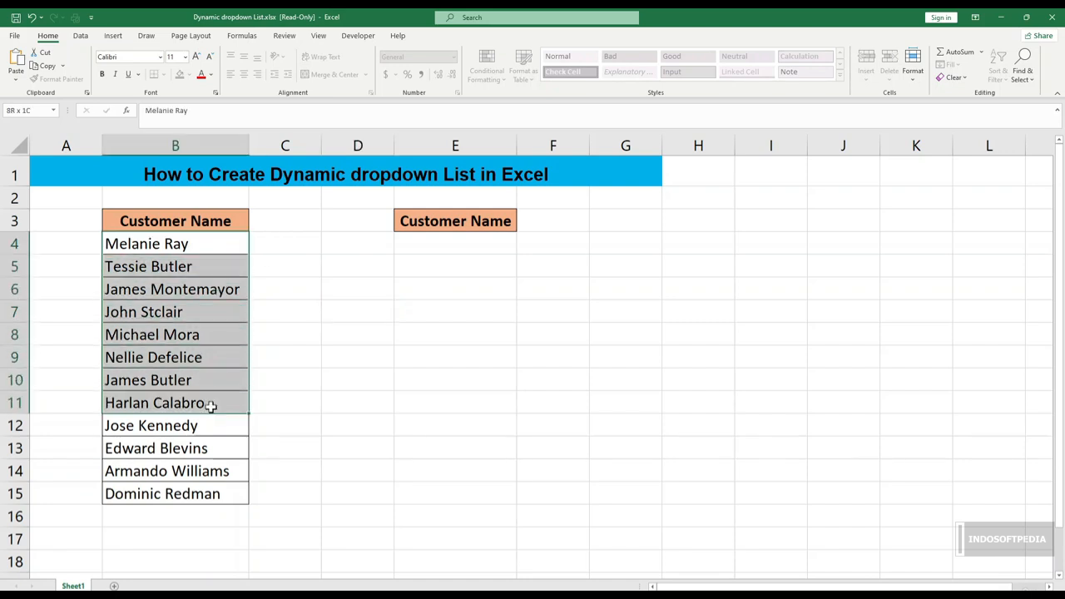
{"action": "left_click", "coordinate": [456, 238]}
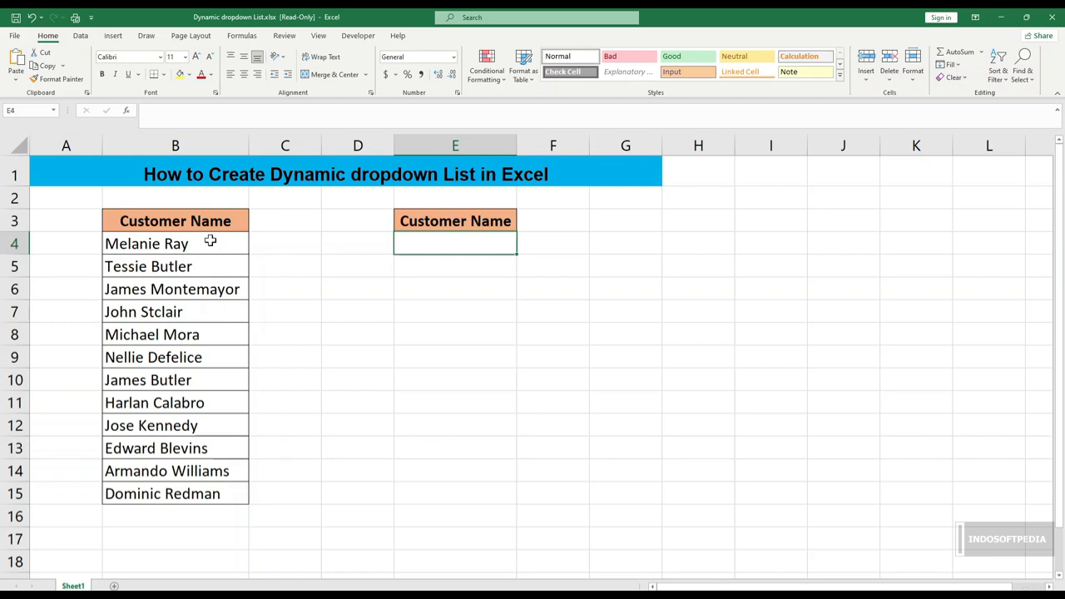
{"action": "left_click_drag", "start_coordinate": [212, 242], "coordinate": [202, 490]}
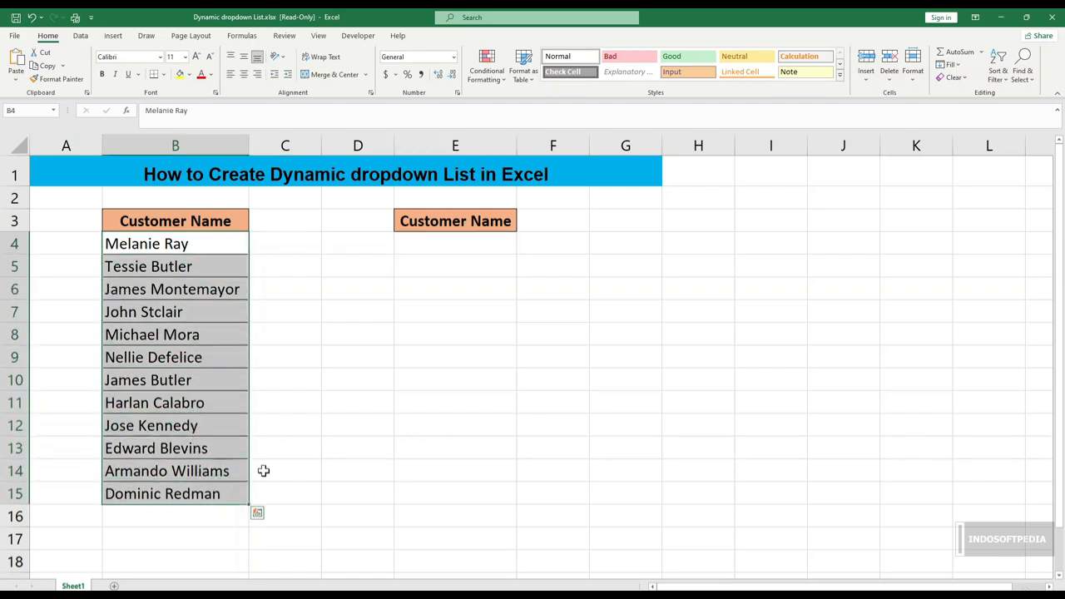
{"action": "left_click", "coordinate": [510, 376]}
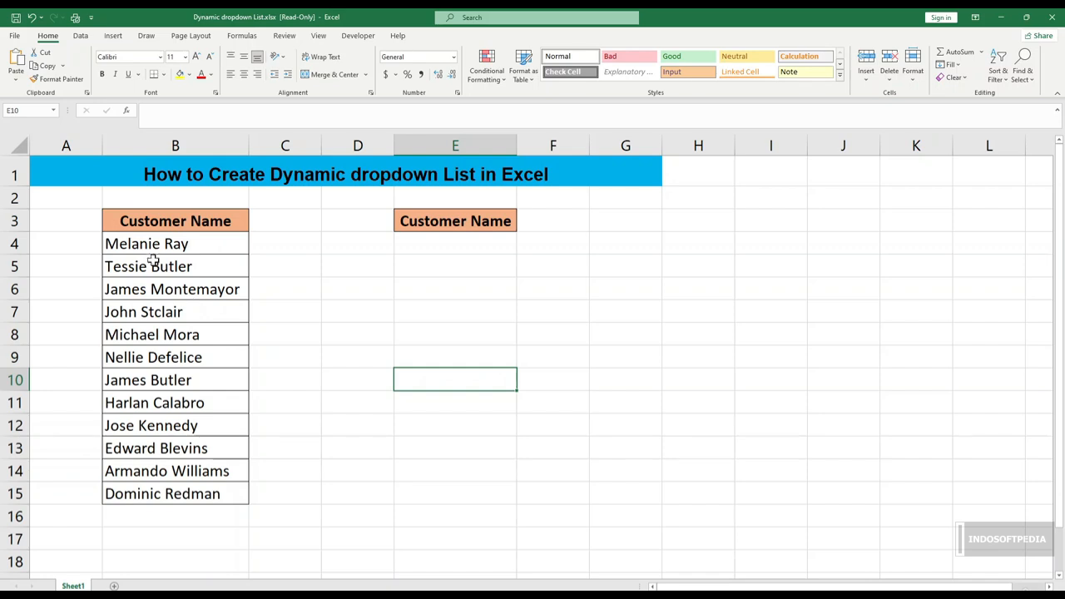
- Try to define a workbook-level name "Name data" for the customer list in B4:B15
{"action": "left_click_drag", "start_coordinate": [167, 241], "coordinate": [155, 489]}
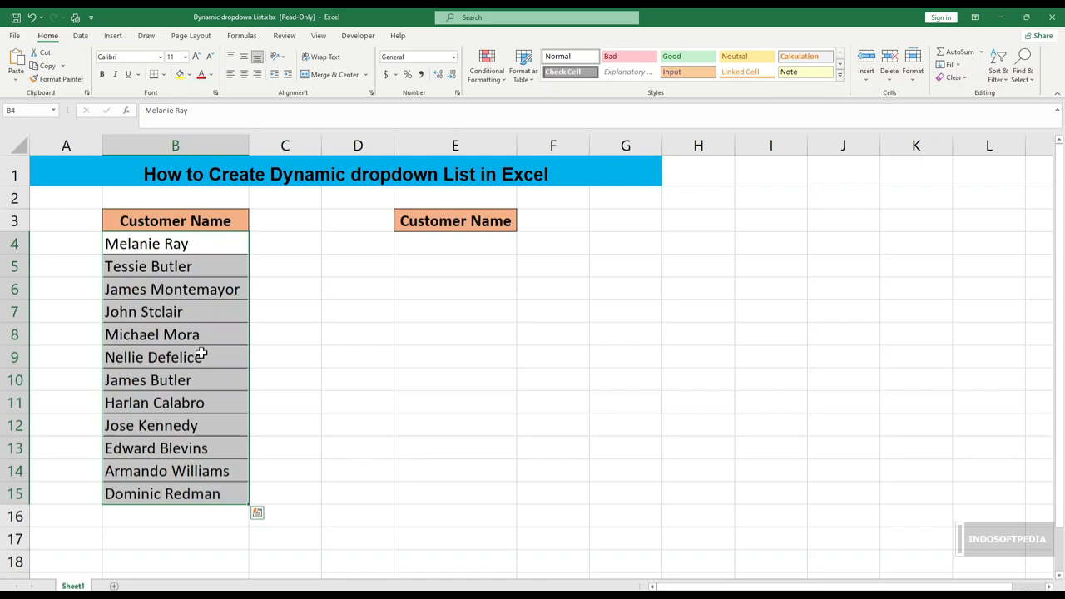
{"action": "left_click", "coordinate": [238, 40]}
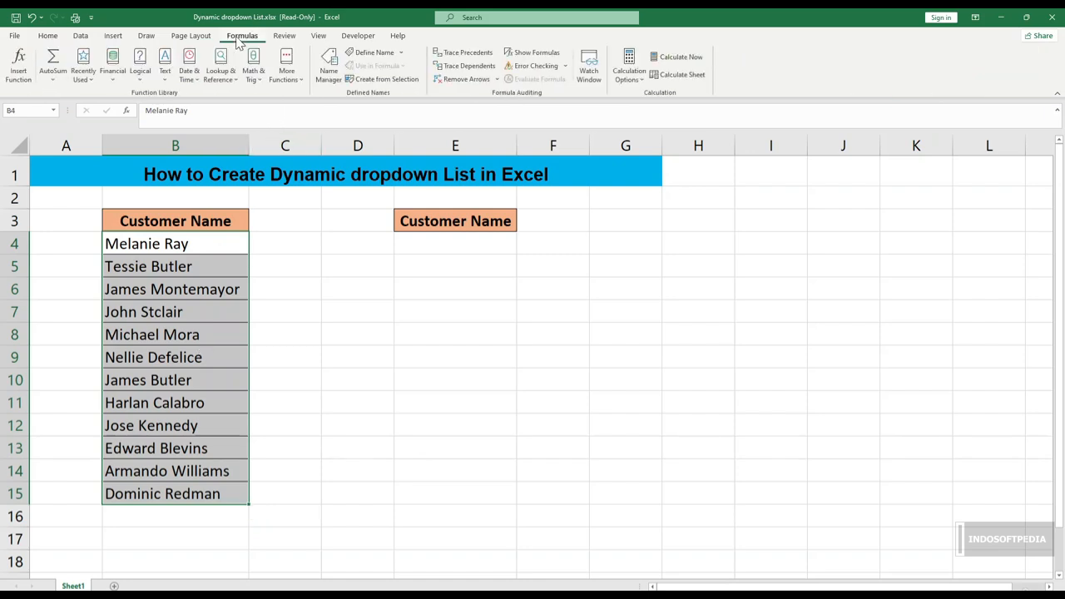
{"action": "left_click", "coordinate": [330, 79]}
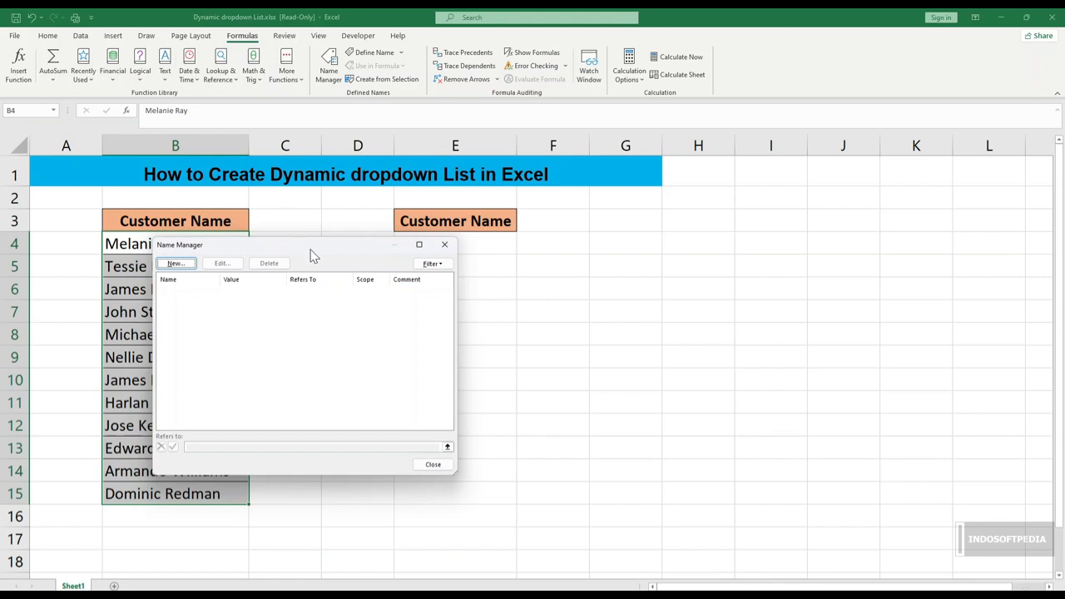
{"action": "left_click", "coordinate": [391, 253]}
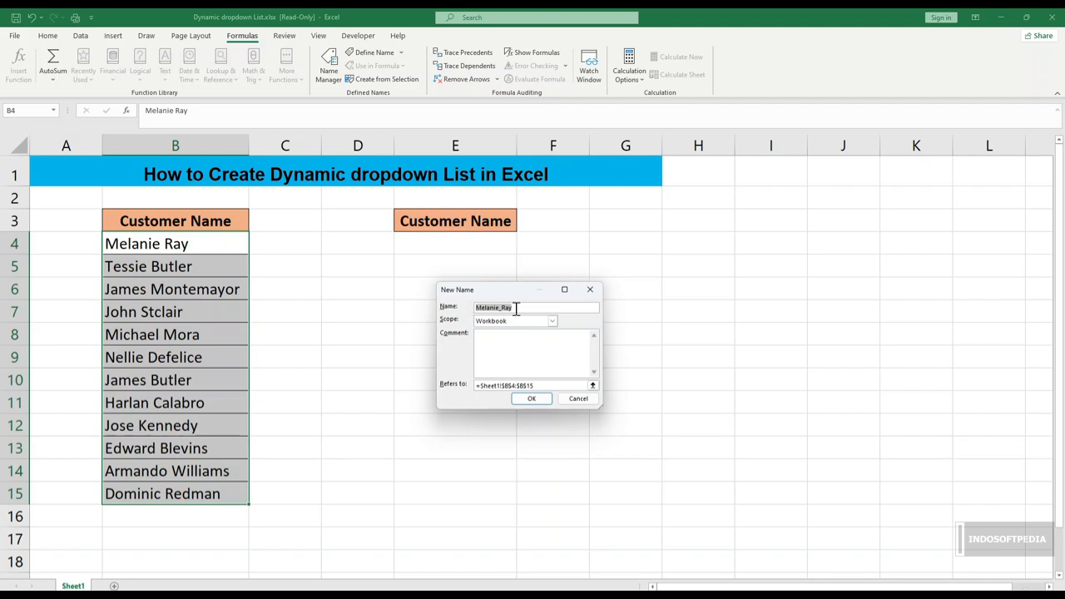
{"action": "type", "text": "Dta"}
{"action": "key", "text": "BackSpace"}
{"action": "key", "text": "BackSpace"}
{"action": "type", "text": "a"}
{"action": "key", "text": "BackSpace"}
{"action": "key", "text": "BackSpace"}
{"action": "type", "text": "Naem"}
{"action": "key", "text": "BackSpace"}
{"action": "key", "text": "BackSpace"}
{"action": "type", "text": "me data"}
{"action": "left_click", "coordinate": [531, 398]}
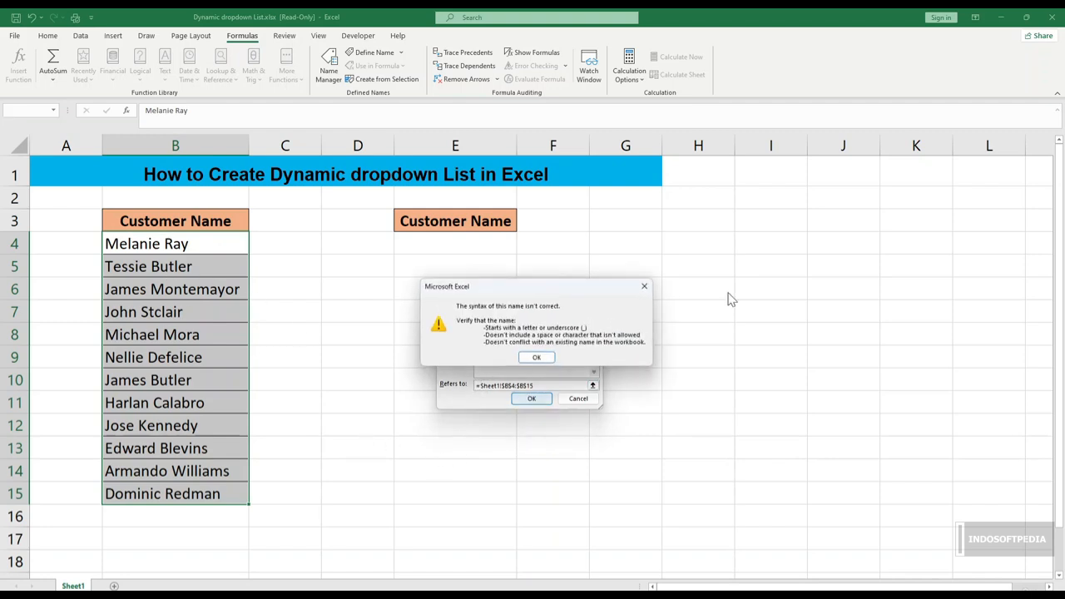
{"action": "left_click", "coordinate": [537, 357]}
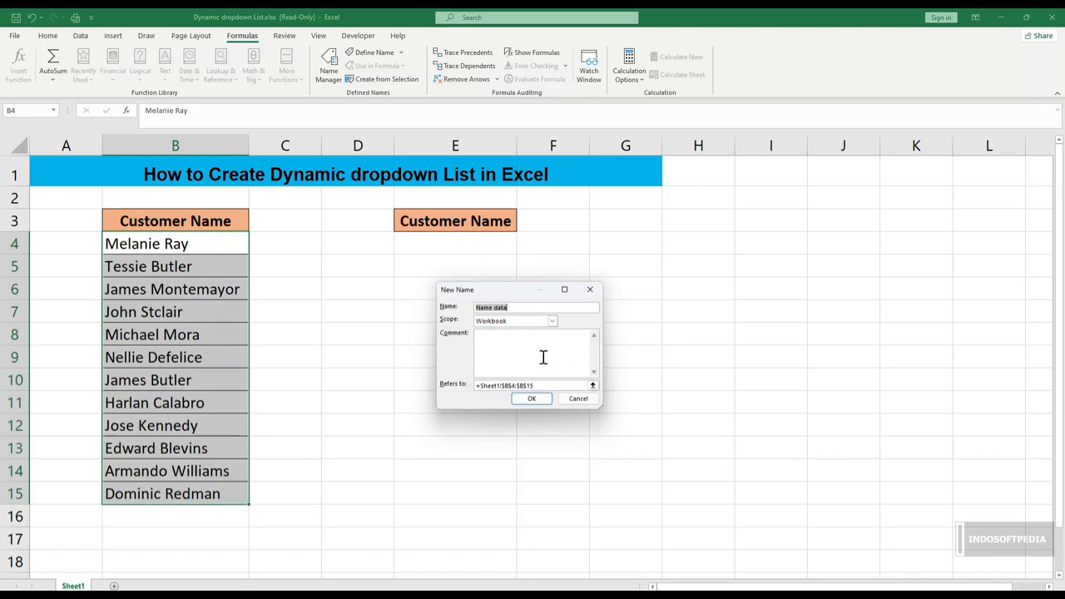
- Correct the new range name to "Name", save it and close the name management dialog
{"action": "left_click", "coordinate": [504, 306]}
{"action": "double_click", "coordinate": [500, 307]}
{"action": "key", "text": "BackSpace"}
{"action": "left_click", "coordinate": [532, 400]}
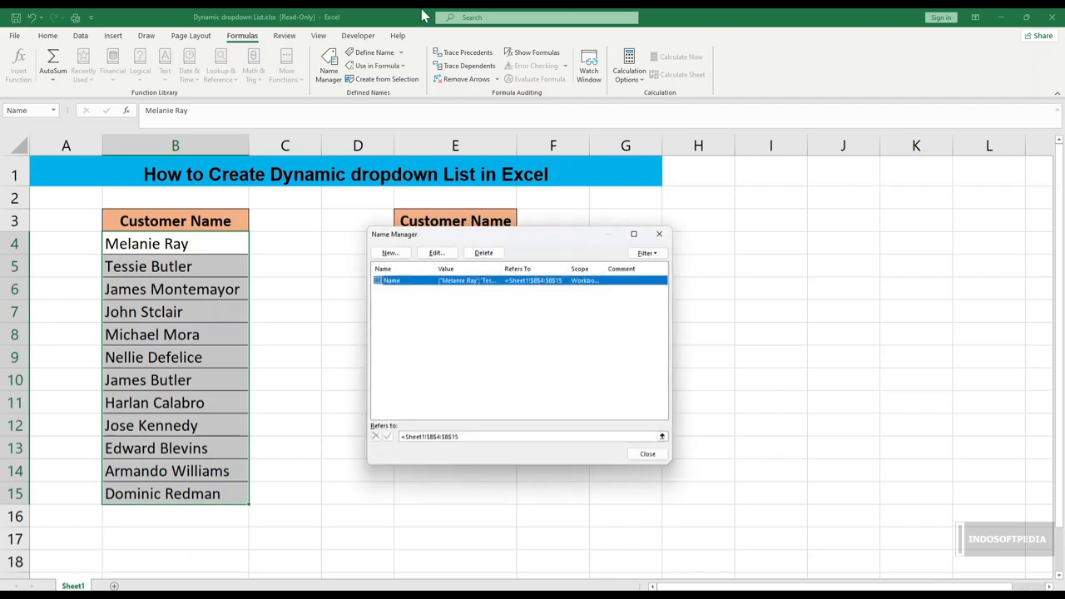
{"action": "left_click", "coordinate": [649, 454]}
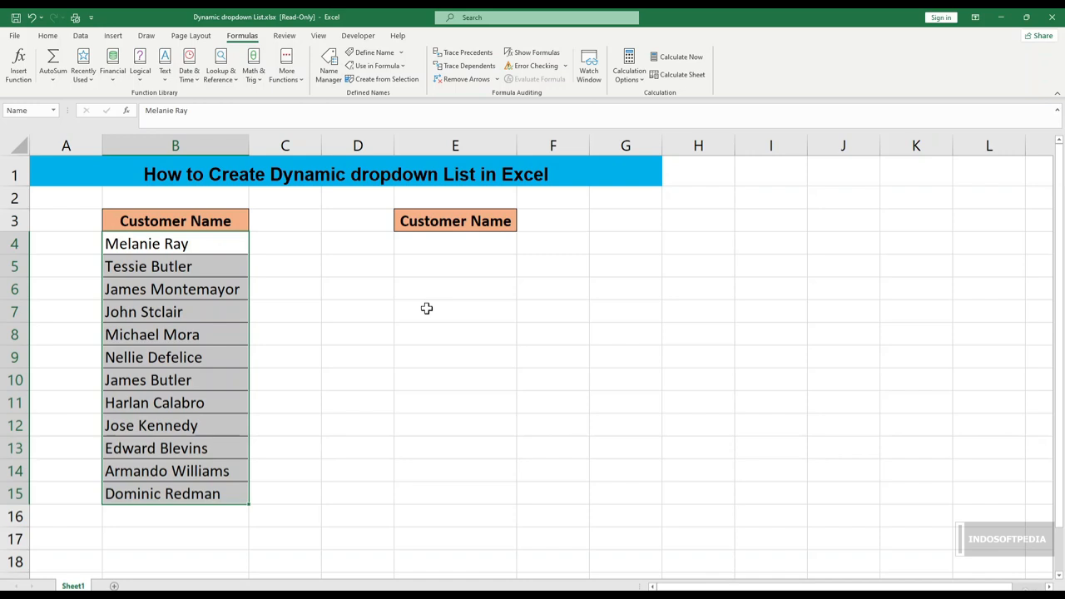
- Apply List data validation with the source "Name" to cells E4:E15
{"action": "left_click", "coordinate": [511, 298]}
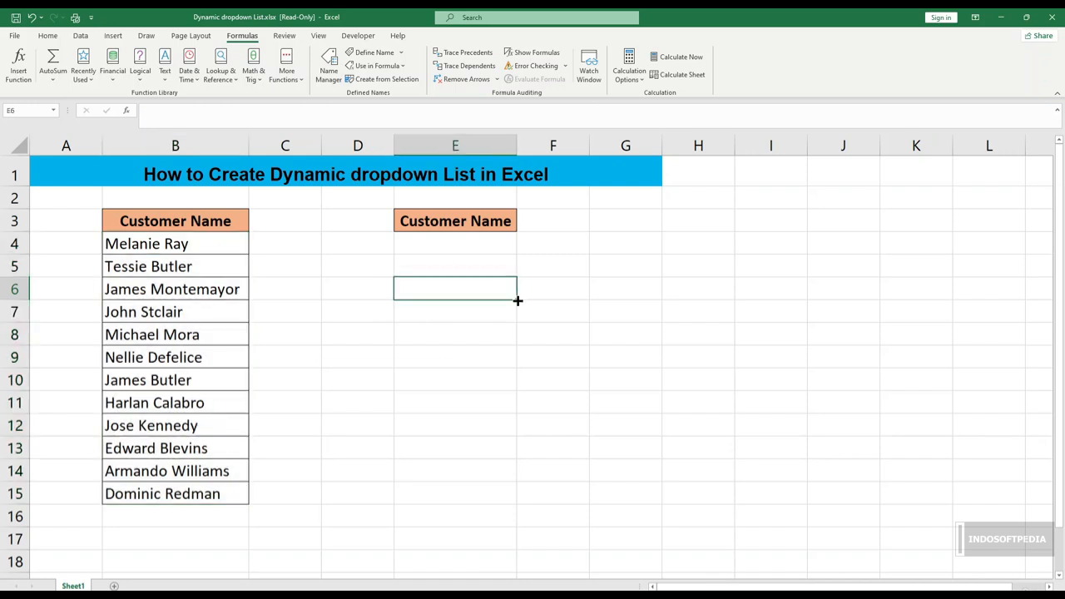
{"action": "left_click_drag", "start_coordinate": [459, 242], "coordinate": [453, 493]}
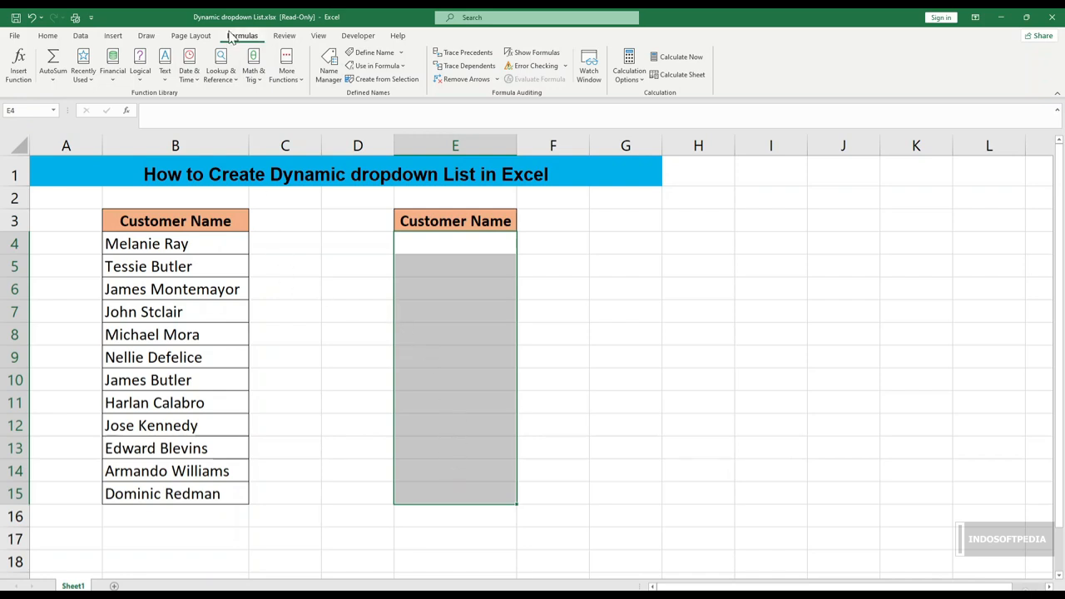
{"action": "left_click", "coordinate": [90, 36]}
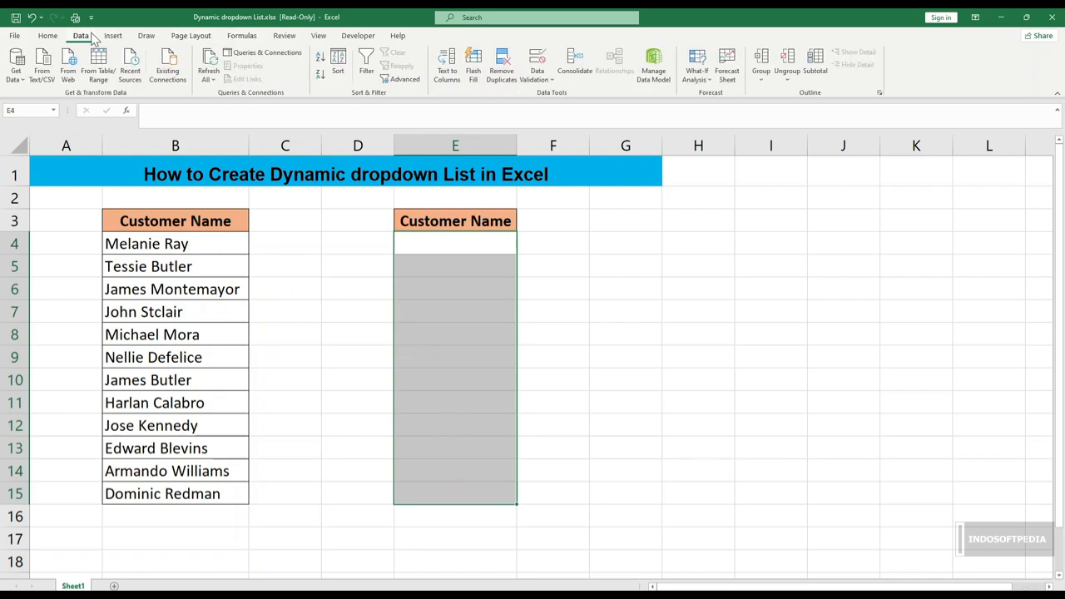
{"action": "left_click", "coordinate": [550, 84]}
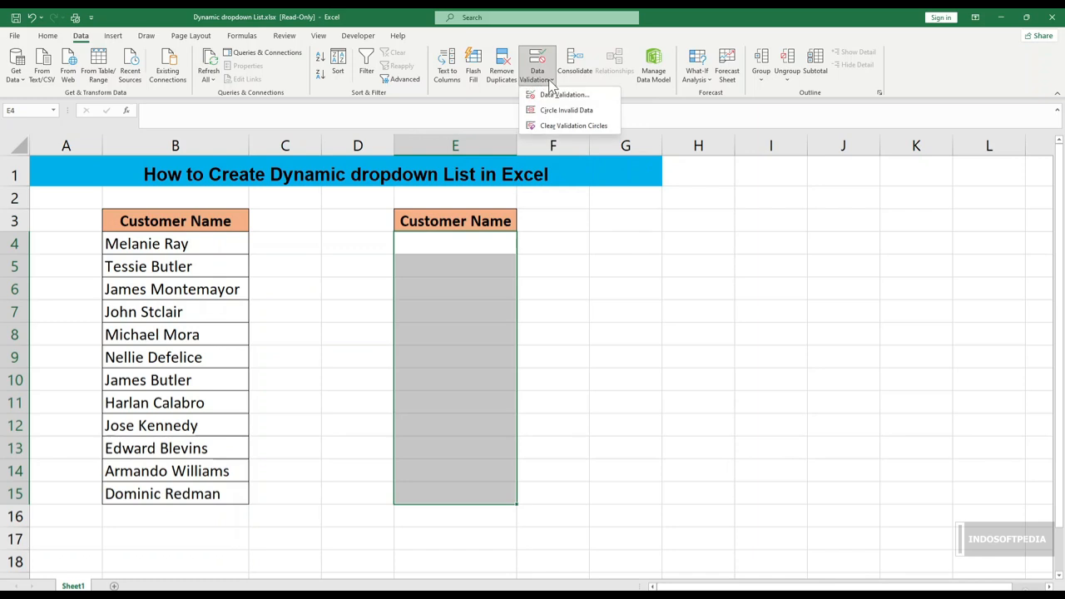
{"action": "left_click", "coordinate": [554, 95]}
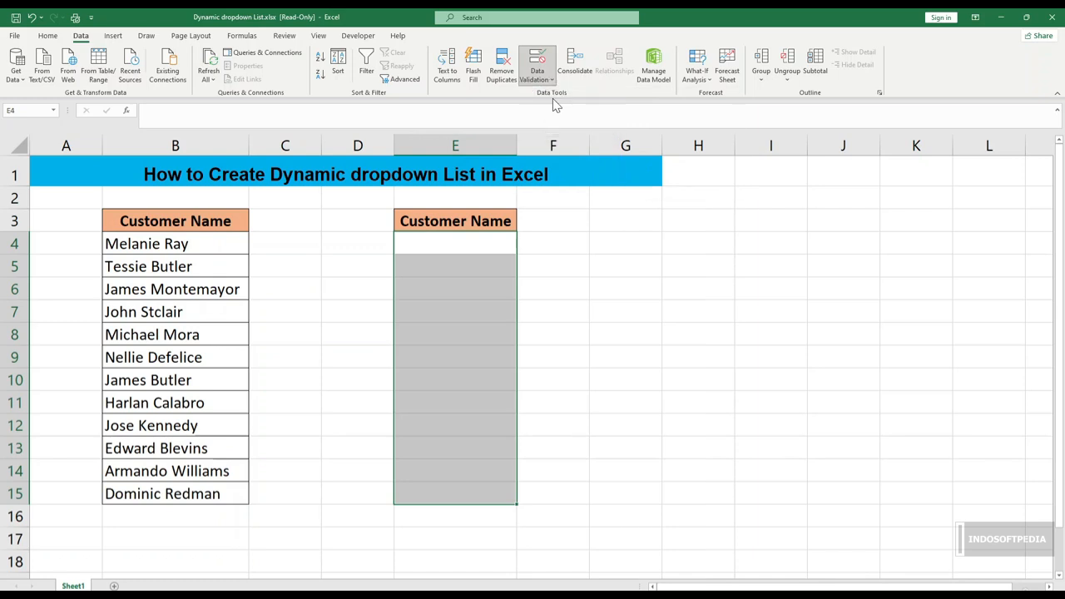
{"action": "left_click_drag", "start_coordinate": [545, 268], "coordinate": [559, 262]}
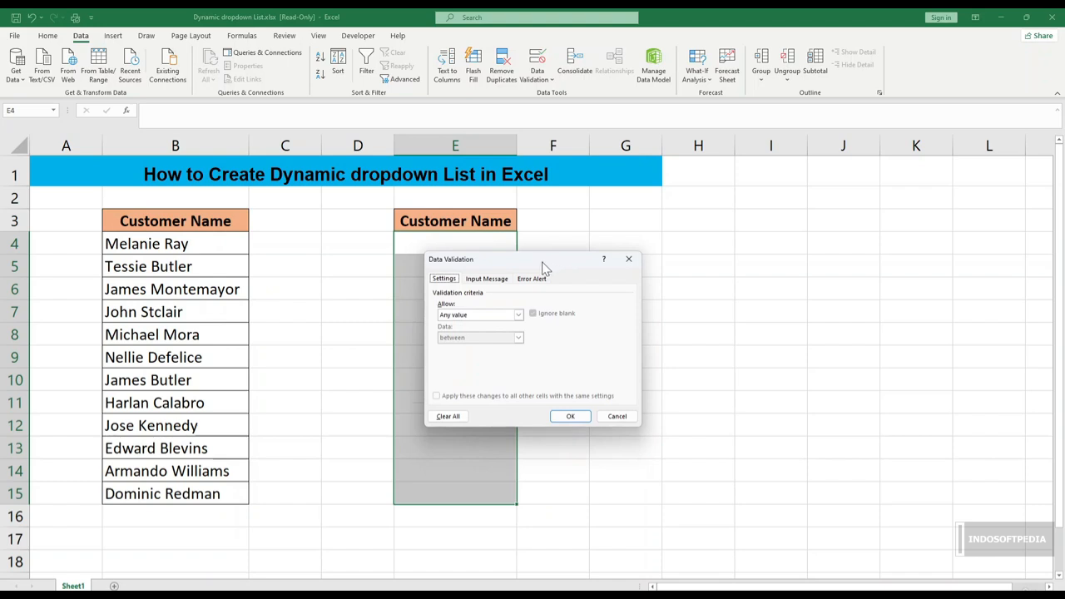
{"action": "left_click", "coordinate": [518, 316]}
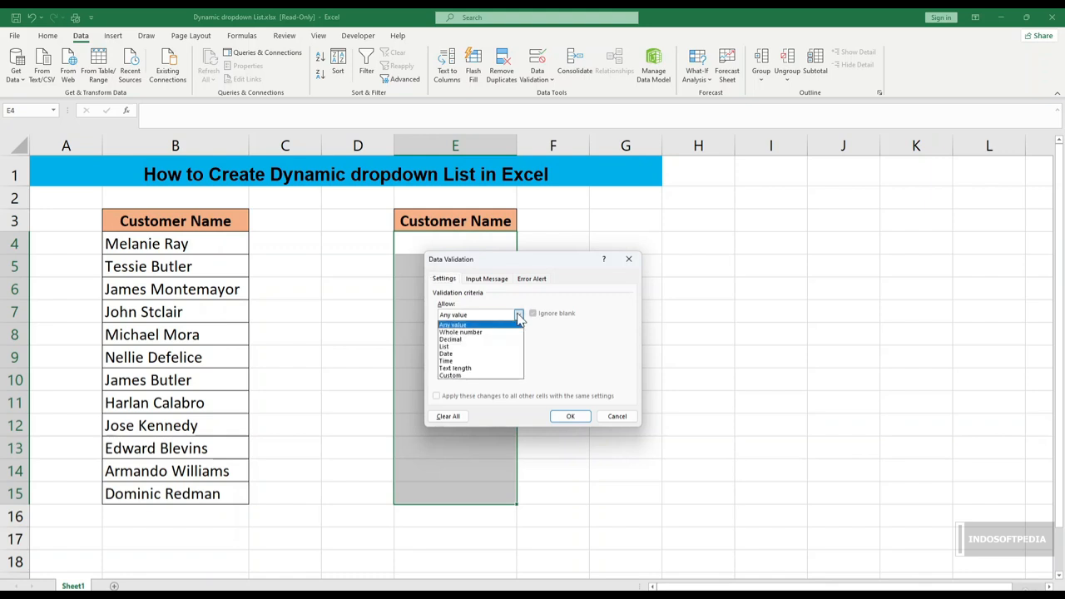
{"action": "left_click", "coordinate": [485, 347]}
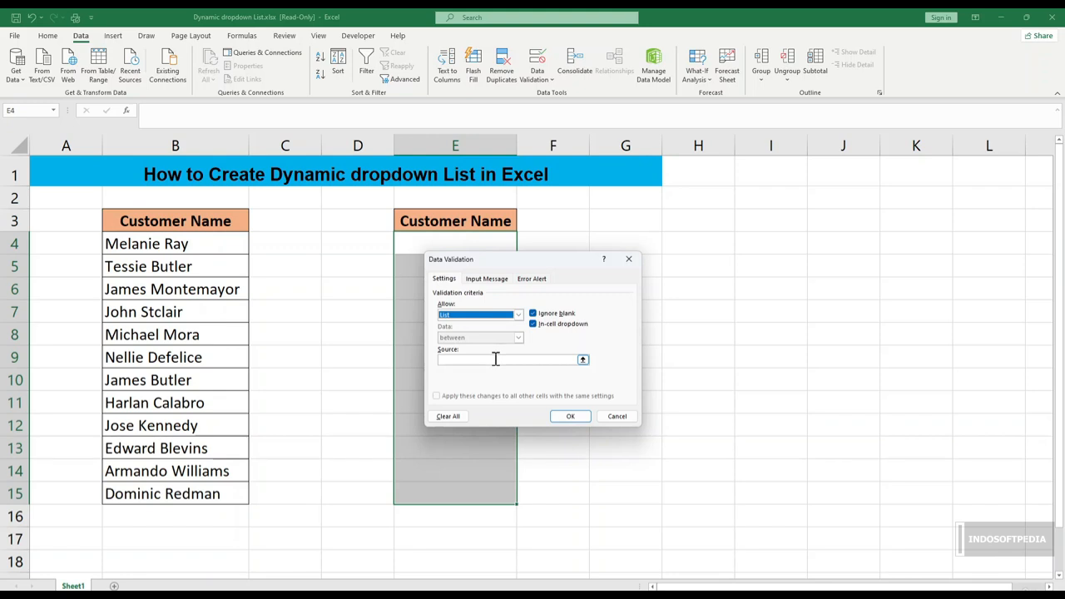
{"action": "left_click", "coordinate": [498, 359]}
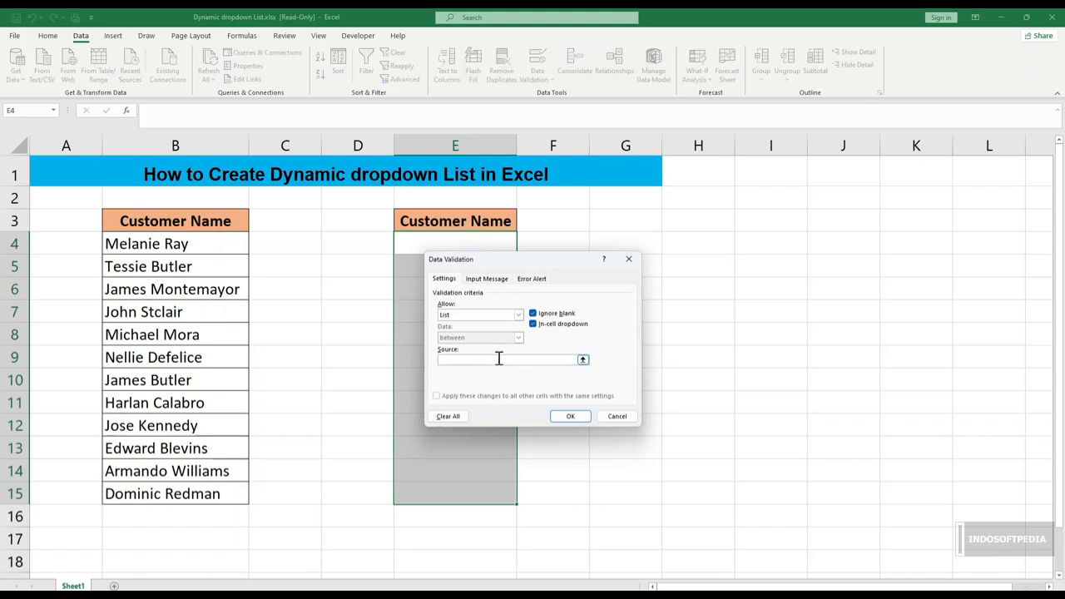
{"action": "type", "text": "Name"}
{"action": "left_click", "coordinate": [571, 416]}
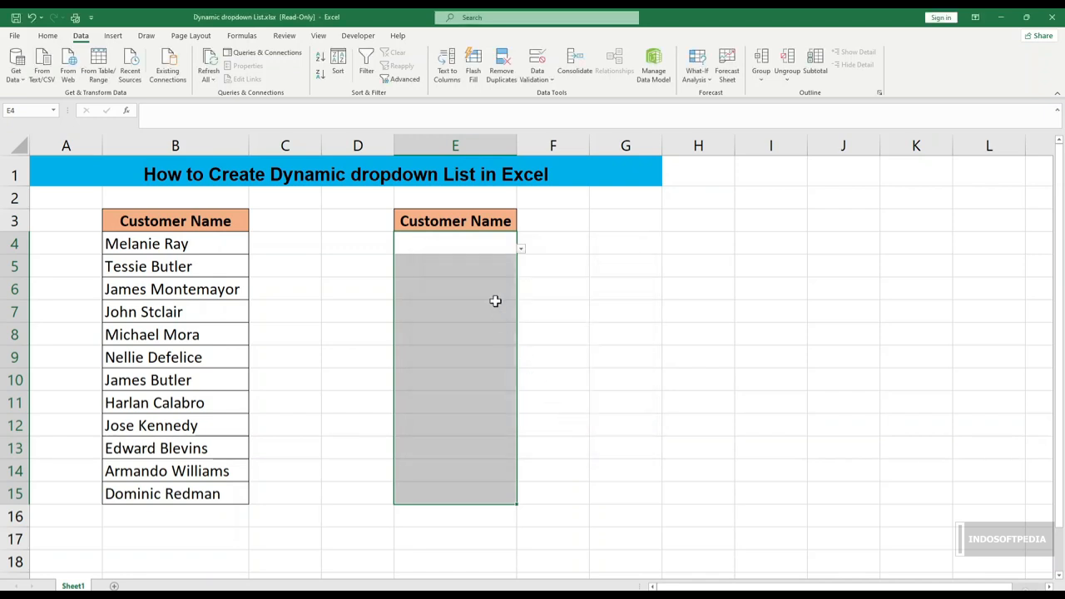
- Check which choices the dropdown offers in the validated cells of column E, such as E4 and E7
{"action": "left_click", "coordinate": [521, 250]}
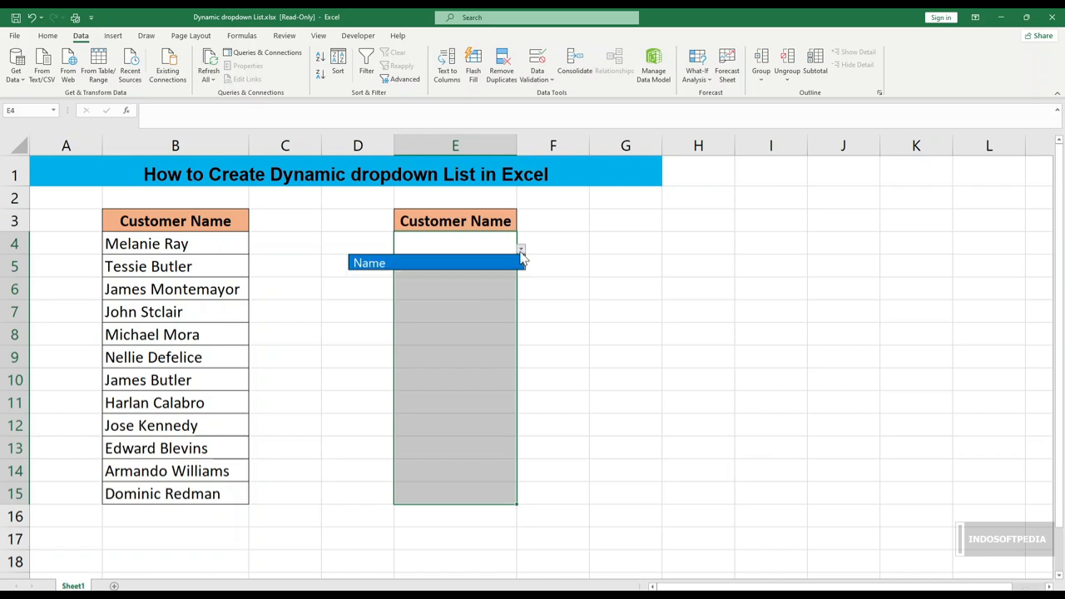
{"action": "left_click", "coordinate": [496, 292]}
{"action": "left_click", "coordinate": [481, 248]}
{"action": "left_click", "coordinate": [482, 319]}
{"action": "left_click", "coordinate": [476, 246]}
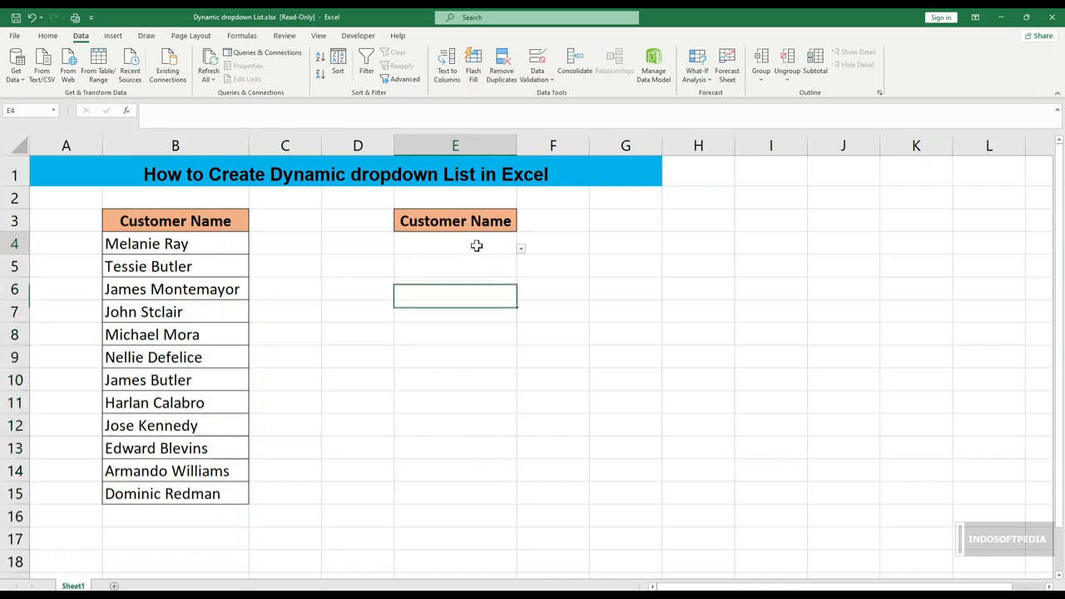
{"action": "left_click", "coordinate": [473, 309]}
{"action": "left_click", "coordinate": [519, 324]}
{"action": "left_click", "coordinate": [499, 303]}
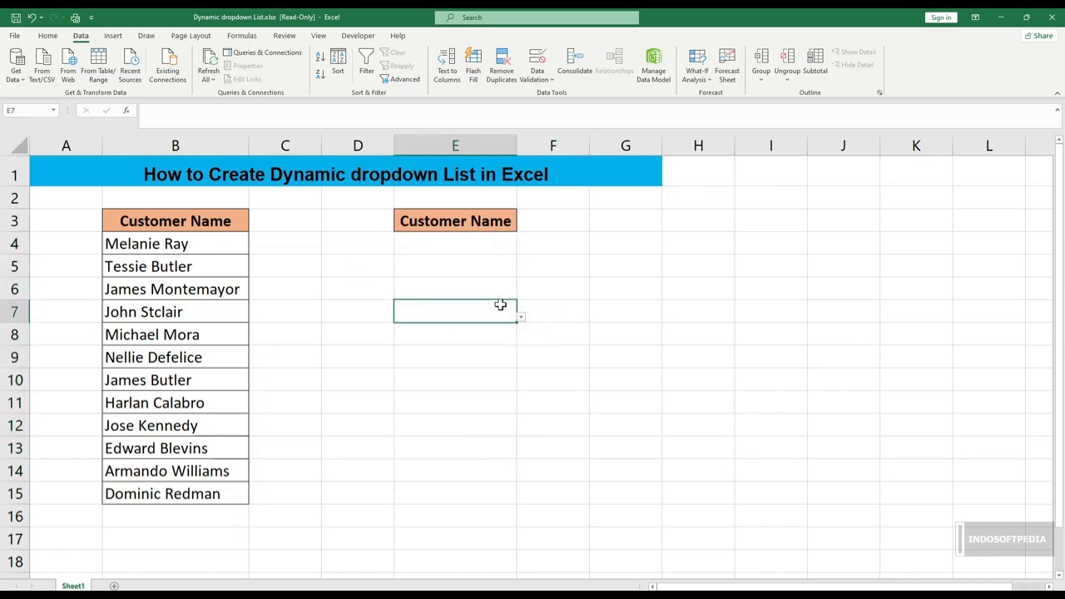
{"action": "left_click", "coordinate": [522, 319]}
{"action": "left_click", "coordinate": [520, 318]}
{"action": "left_click", "coordinate": [466, 244]}
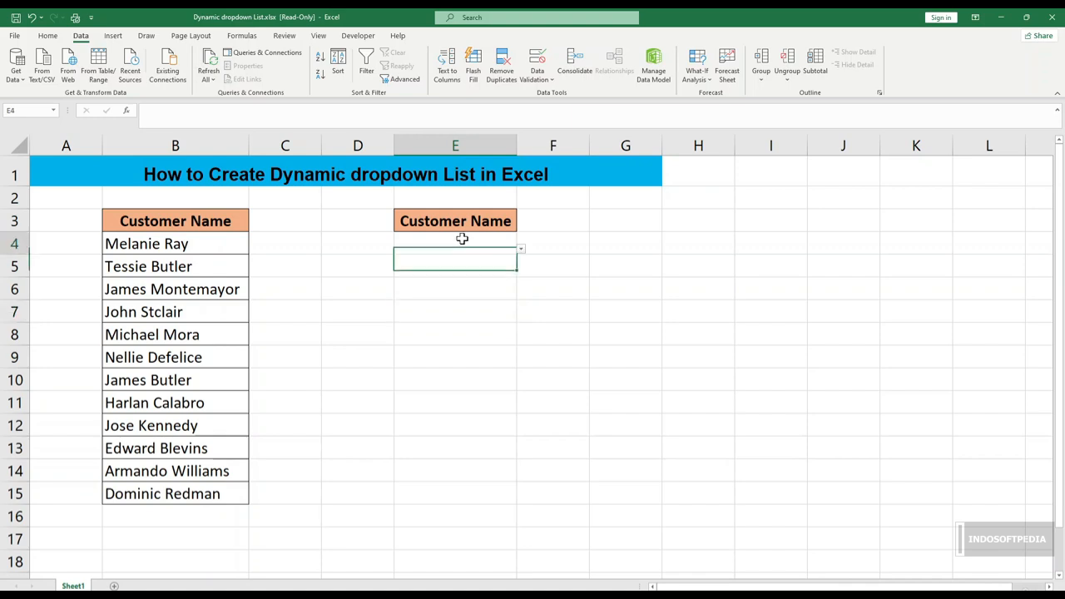
- Clear all data validation settings from cell E4
{"action": "left_click", "coordinate": [539, 81]}
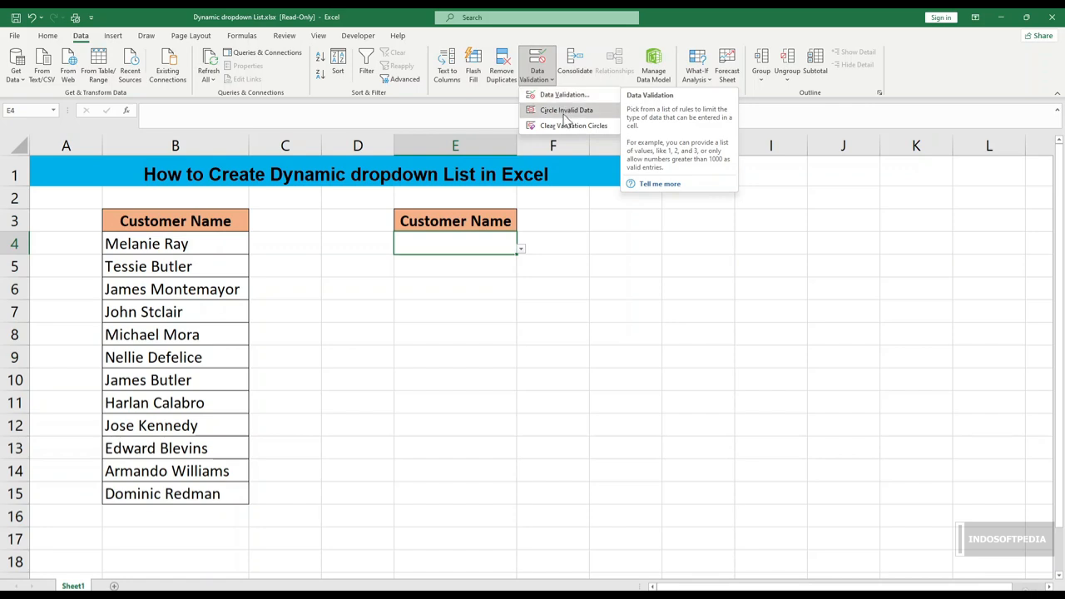
{"action": "left_click", "coordinate": [564, 96]}
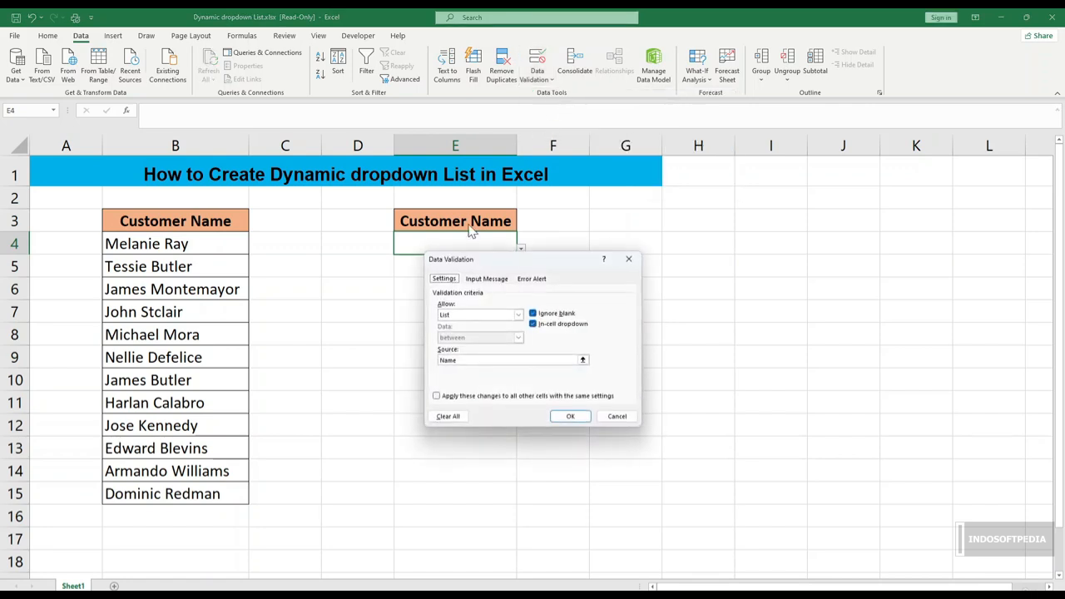
{"action": "left_click", "coordinate": [449, 417]}
{"action": "left_click", "coordinate": [565, 417]}
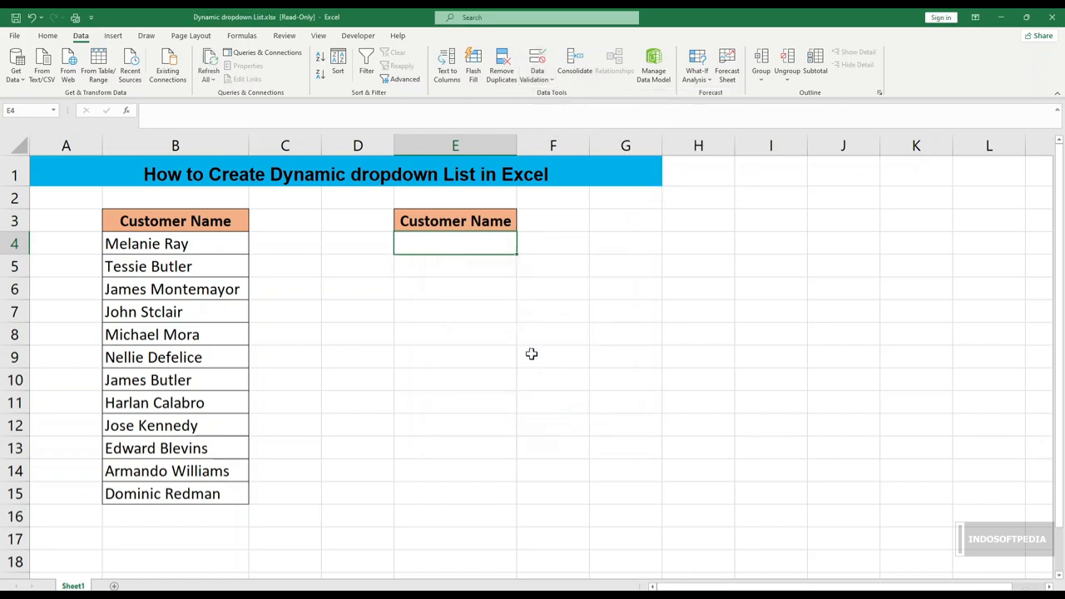
- Clear all data validation settings from the range E4:E14, extending the validation to every selected cell first
{"action": "left_click", "coordinate": [502, 310]}
{"action": "left_click_drag", "start_coordinate": [466, 243], "coordinate": [474, 475]}
{"action": "left_click", "coordinate": [537, 62]}
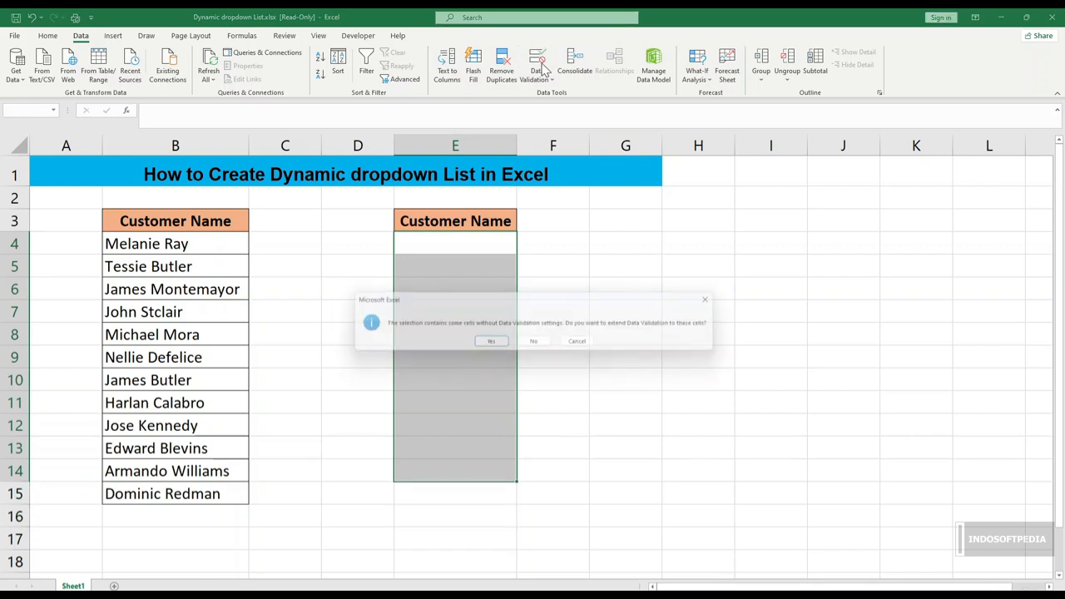
{"action": "left_click", "coordinate": [491, 345]}
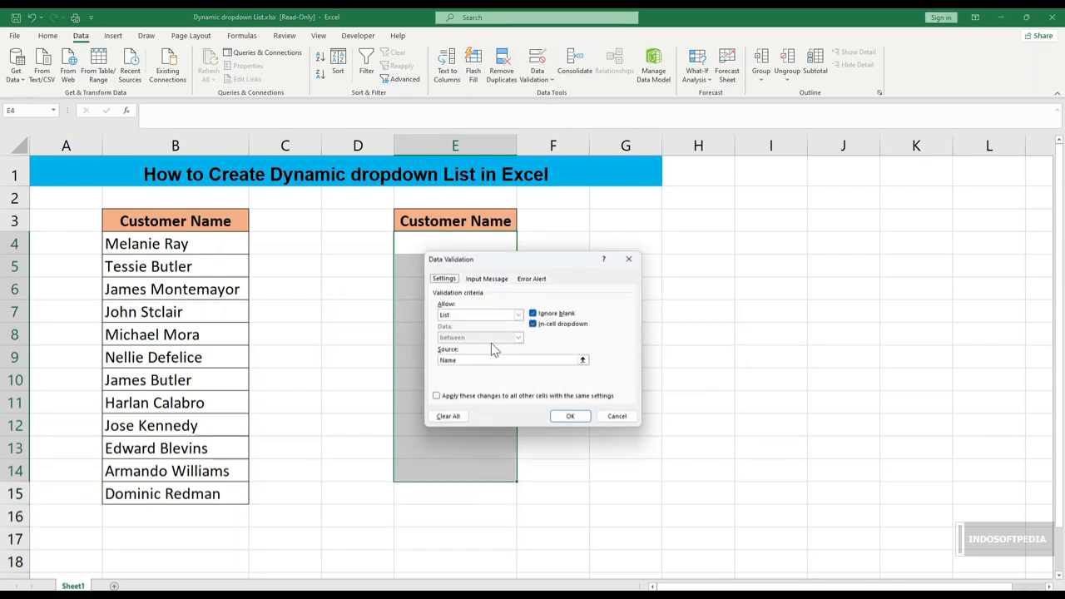
{"action": "left_click", "coordinate": [447, 416]}
{"action": "left_click", "coordinate": [570, 416]}
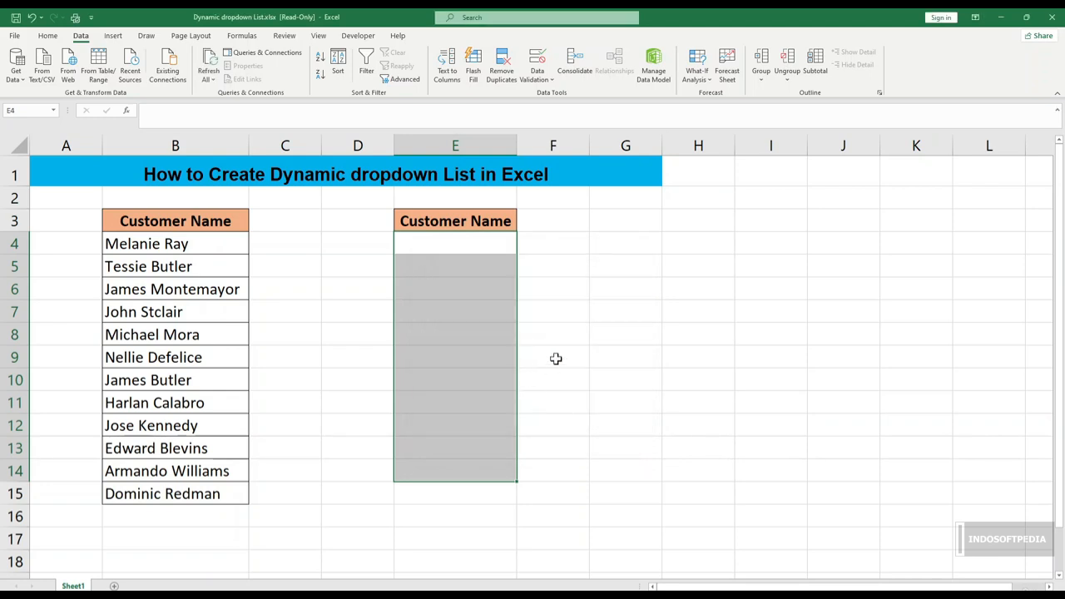
{"action": "left_click", "coordinate": [354, 309]}
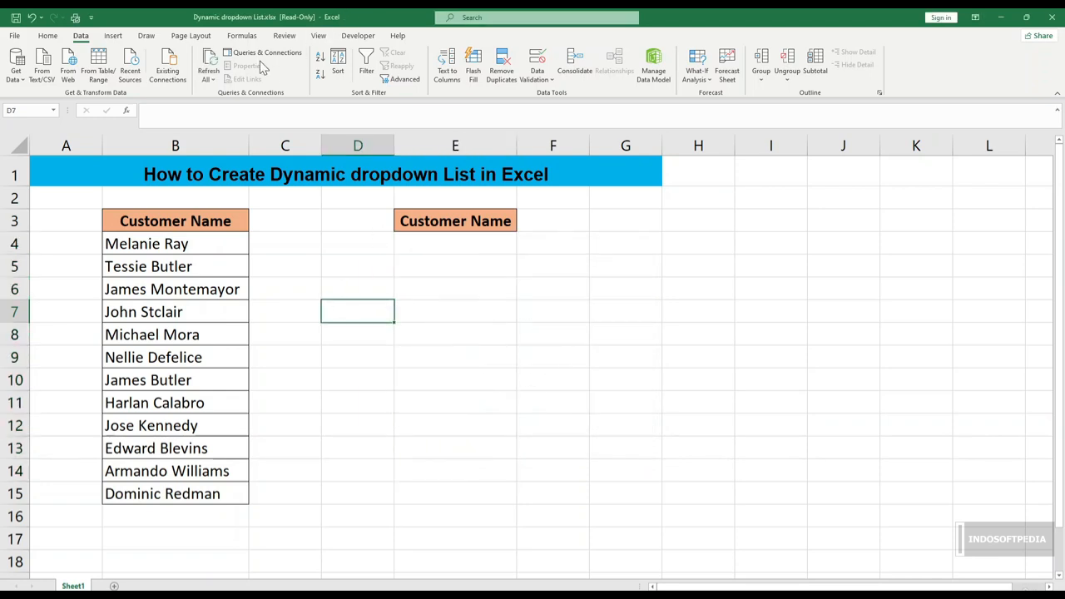
- Look up the defined name and range of the customer list in the Name Manager
{"action": "left_click", "coordinate": [243, 36]}
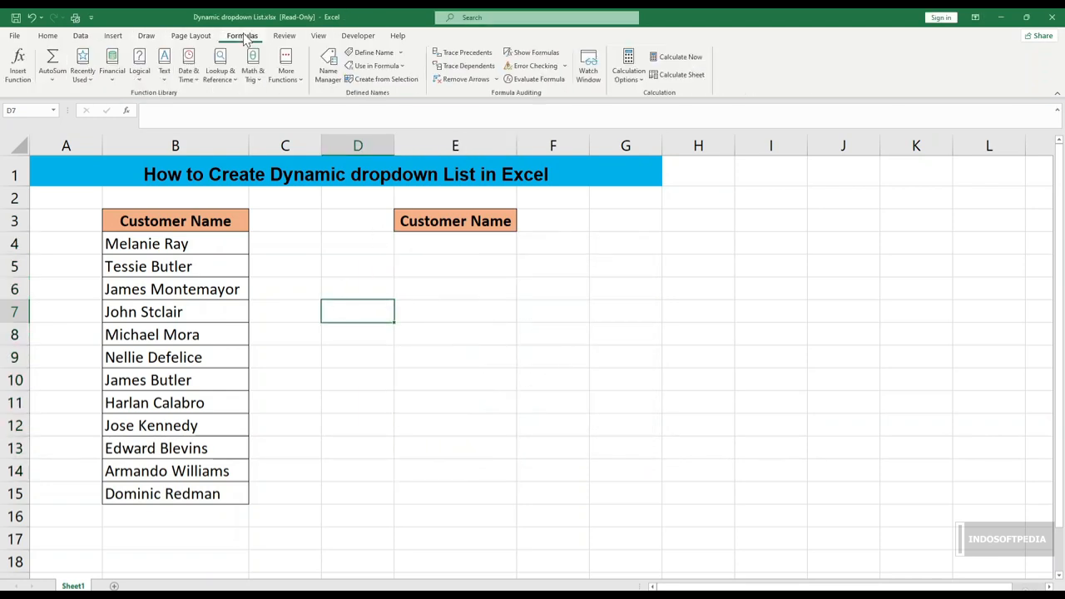
{"action": "left_click", "coordinate": [328, 70]}
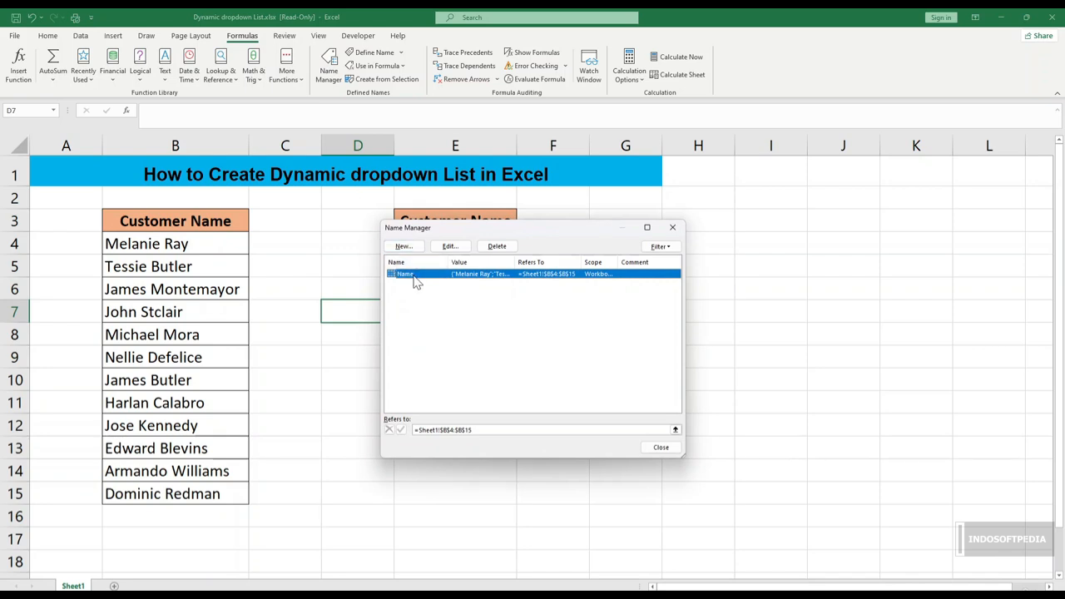
{"action": "left_click", "coordinate": [672, 227]}
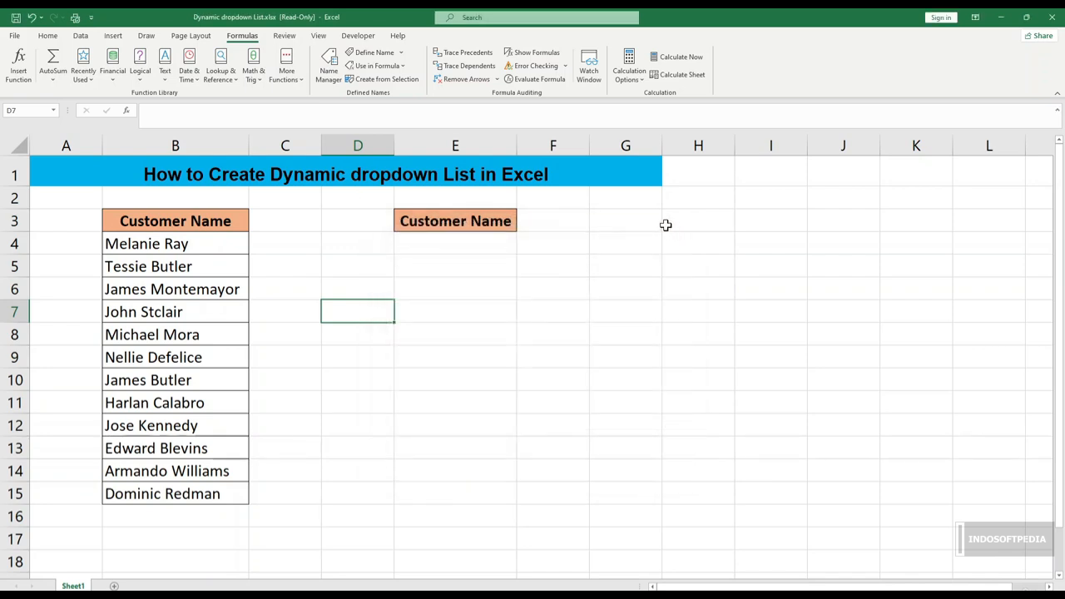
- Apply List data validation with the source =Name to cells E4:E14
{"action": "left_click", "coordinate": [475, 244]}
{"action": "left_click", "coordinate": [571, 329]}
{"action": "left_click_drag", "start_coordinate": [479, 245], "coordinate": [499, 471]}
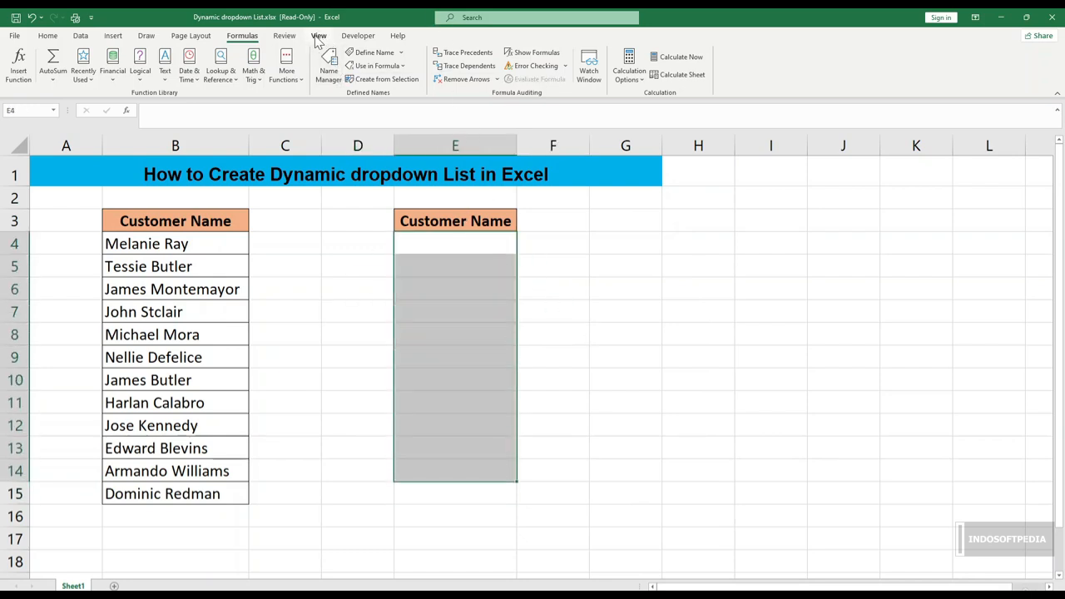
{"action": "left_click", "coordinate": [82, 39]}
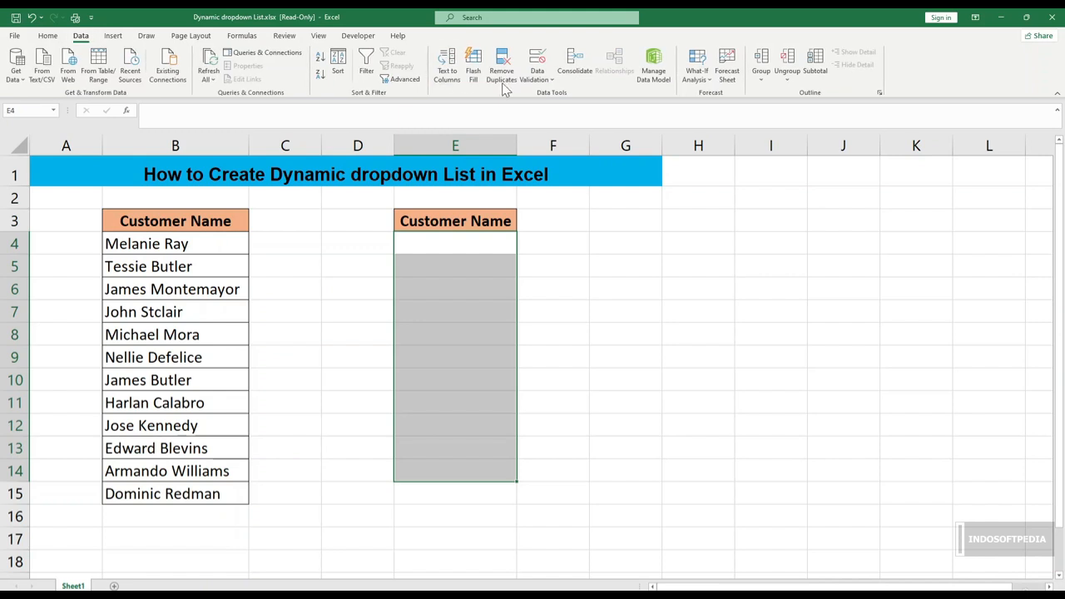
{"action": "left_click", "coordinate": [534, 80]}
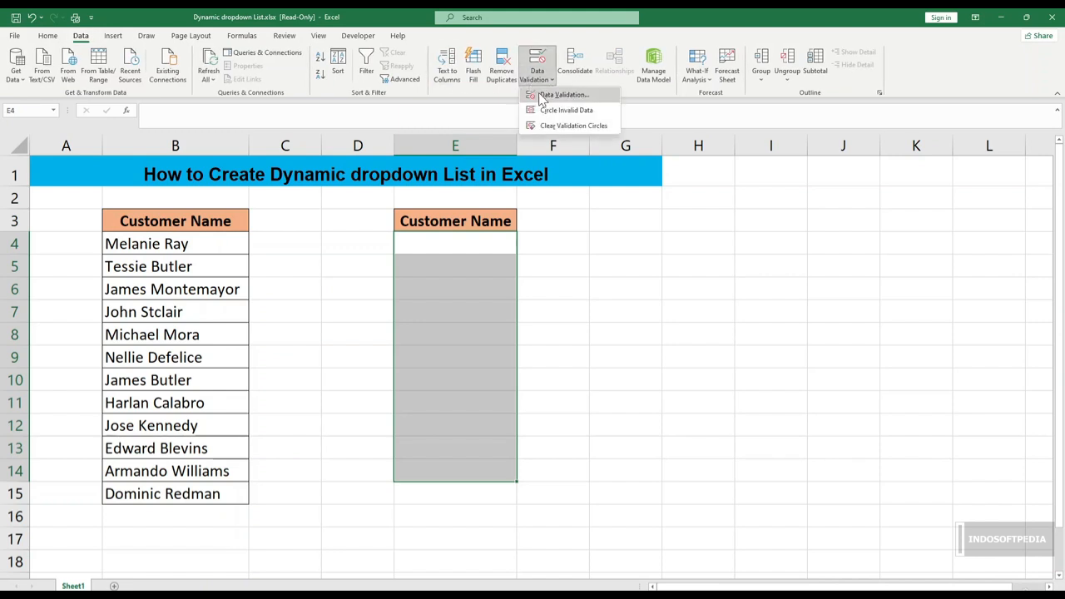
{"action": "left_click", "coordinate": [539, 94]}
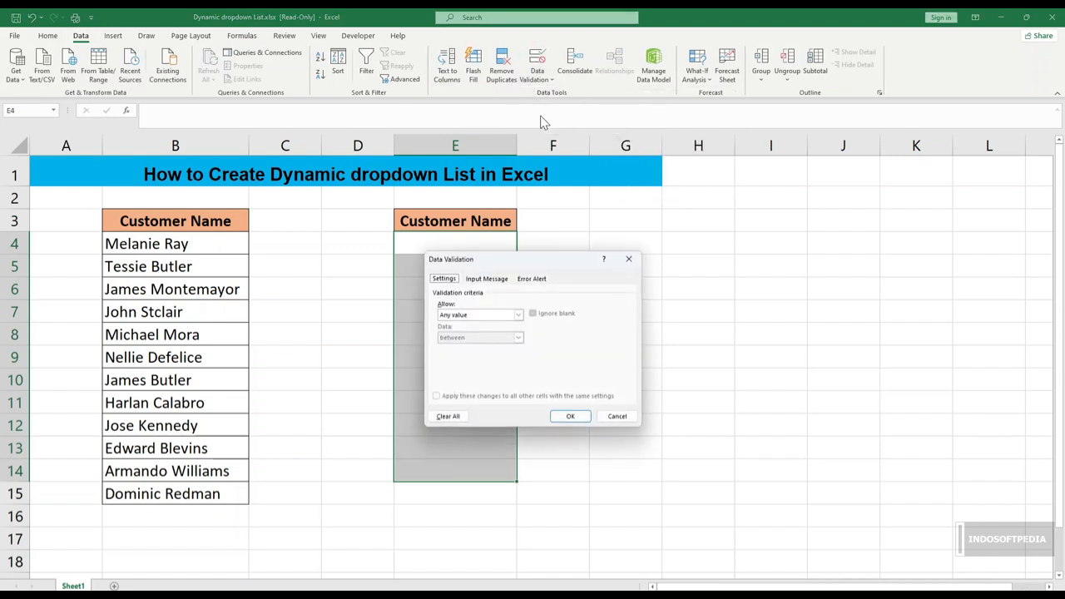
{"action": "left_click", "coordinate": [518, 315]}
{"action": "left_click", "coordinate": [482, 352]}
{"action": "left_click", "coordinate": [497, 360]}
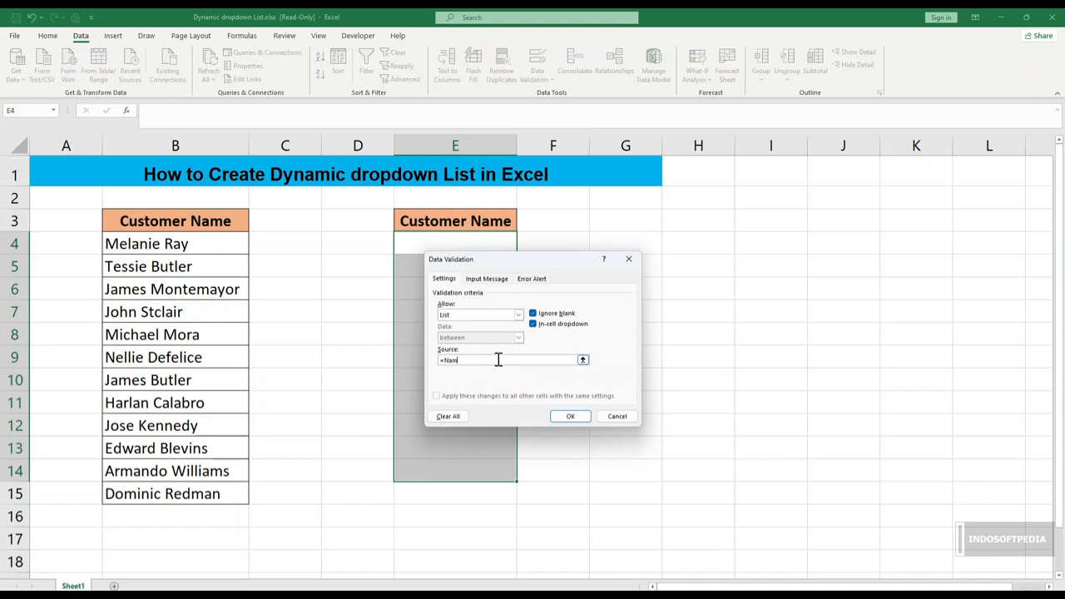
{"action": "left_click", "coordinate": [573, 415]}
- Fill cell E4 from its dropdown with the customer listed in B14
{"action": "left_click", "coordinate": [488, 247]}
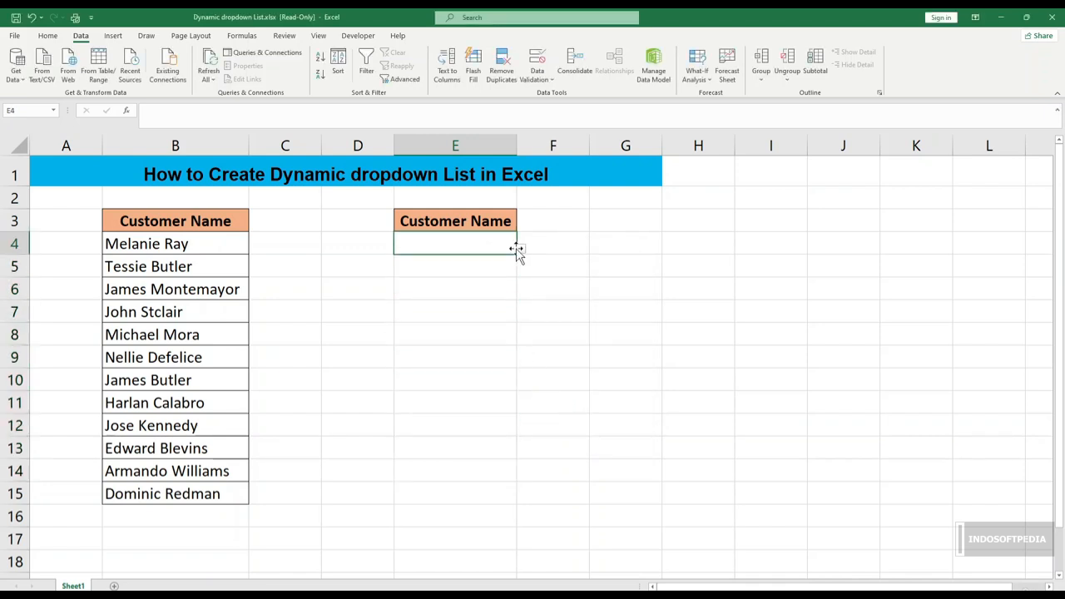
{"action": "left_click", "coordinate": [521, 250]}
{"action": "left_click_drag", "start_coordinate": [513, 304], "coordinate": [513, 354]}
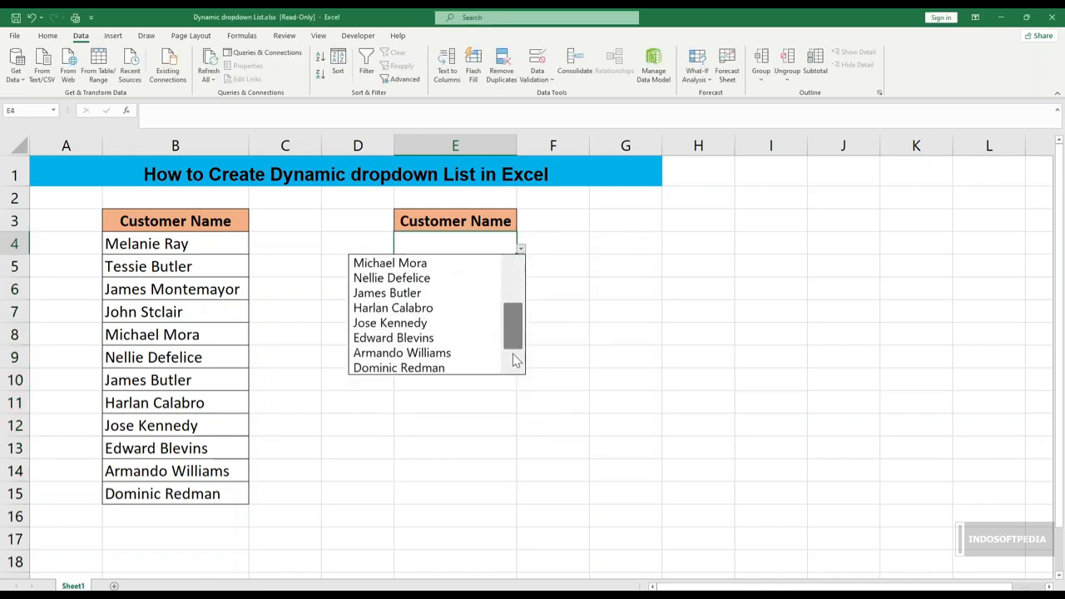
{"action": "left_click", "coordinate": [444, 353]}
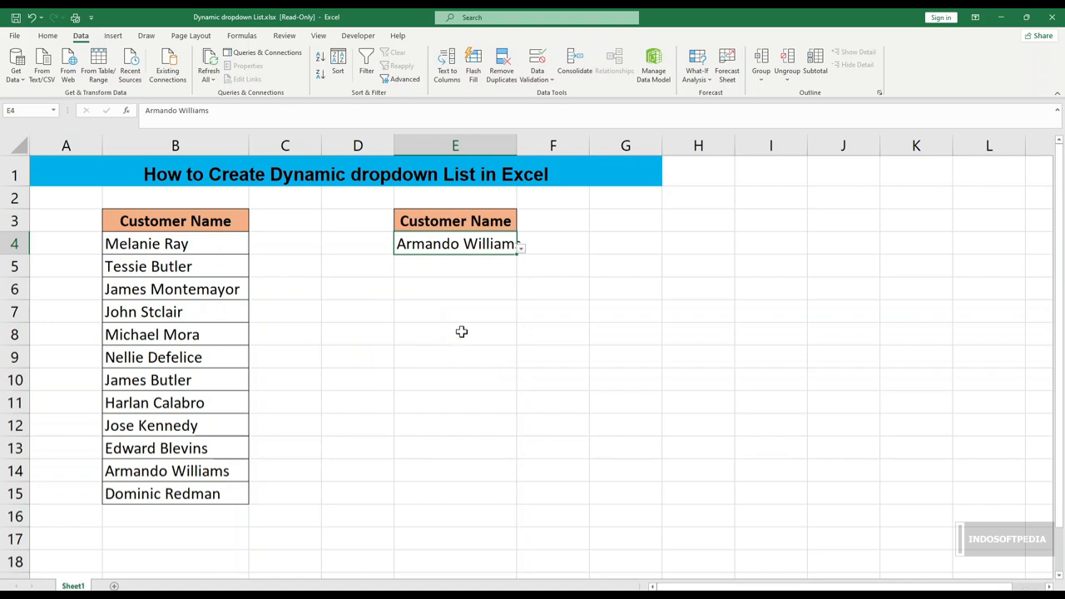
- Fill cell E5 from its dropdown with the customer listed in B10
{"action": "left_click", "coordinate": [482, 287]}
{"action": "left_click", "coordinate": [512, 267]}
{"action": "left_click", "coordinate": [519, 266]}
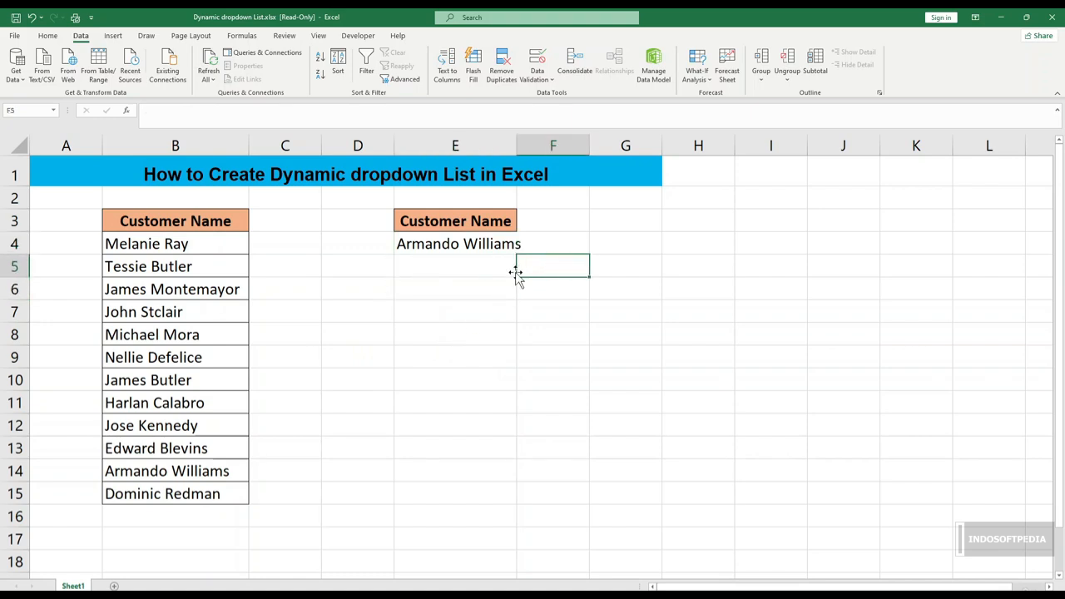
{"action": "left_click", "coordinate": [511, 266]}
{"action": "left_click", "coordinate": [520, 272]}
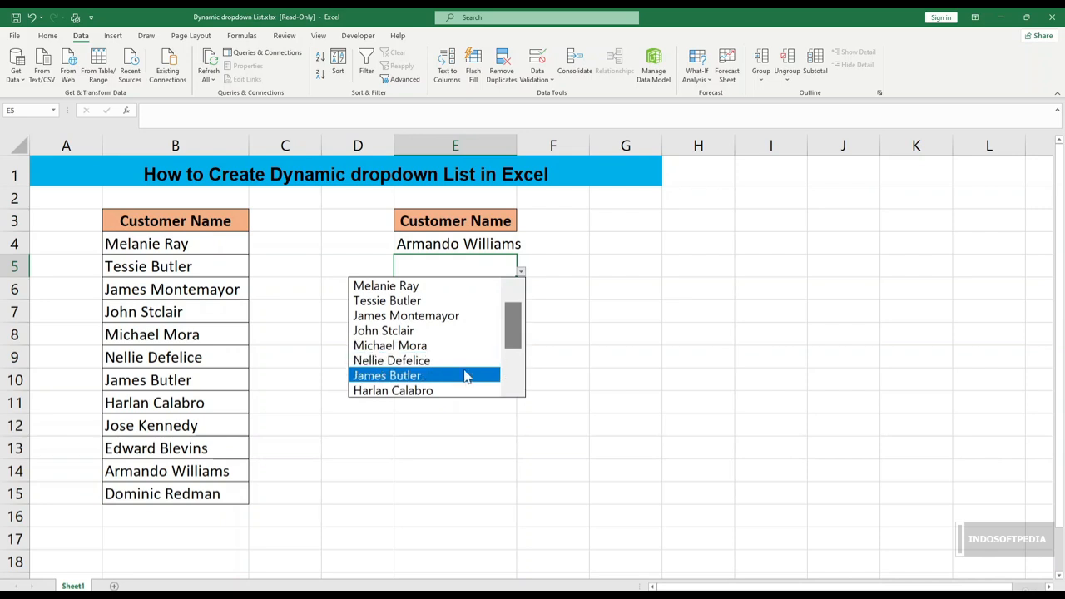
{"action": "left_click", "coordinate": [466, 373]}
- Fill cell E6 from its dropdown with the customer listed in B7
{"action": "left_click", "coordinate": [512, 306]}
{"action": "left_click", "coordinate": [497, 288]}
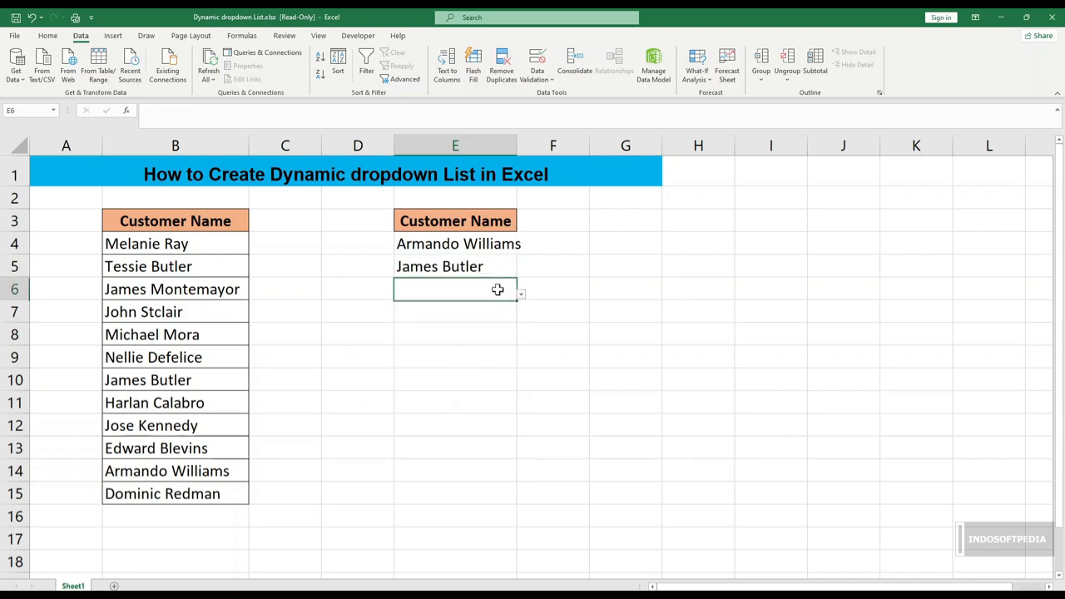
{"action": "left_click", "coordinate": [520, 295]}
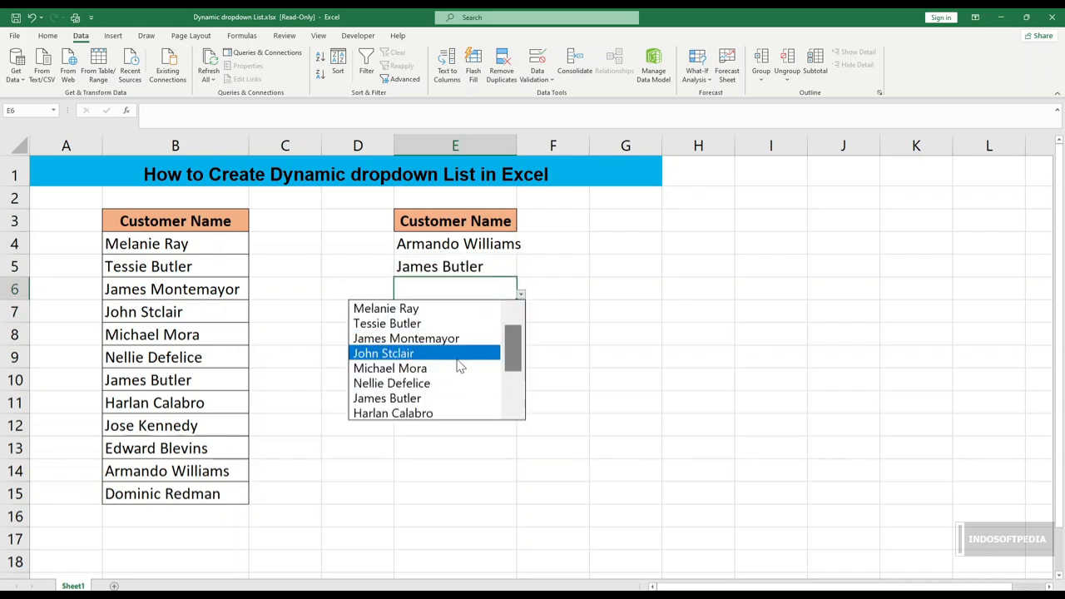
{"action": "left_click", "coordinate": [459, 354]}
{"action": "left_click", "coordinate": [483, 331]}
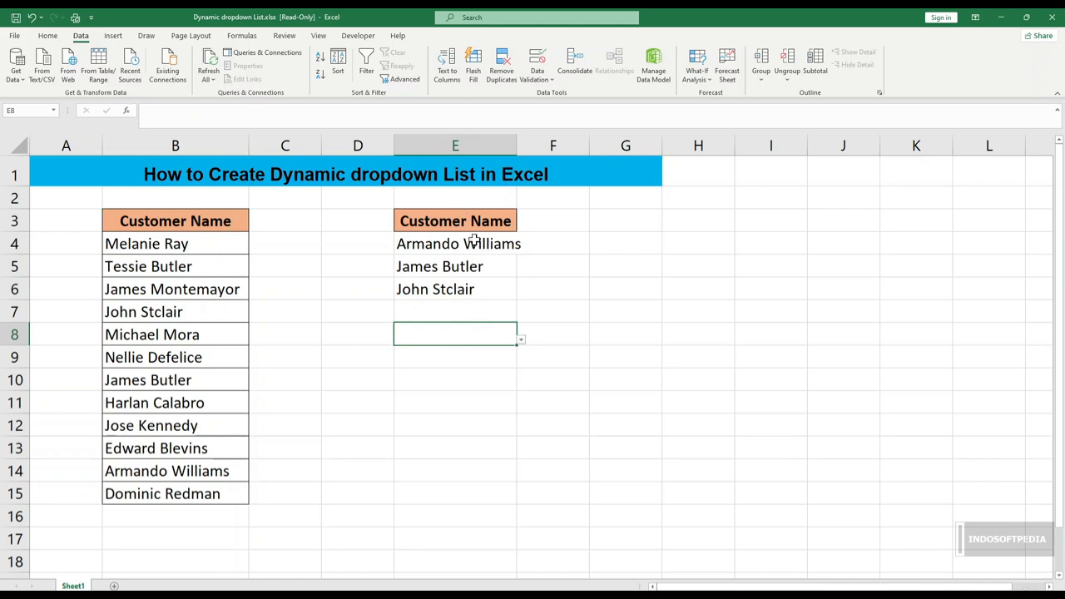
{"action": "left_click", "coordinate": [478, 372]}
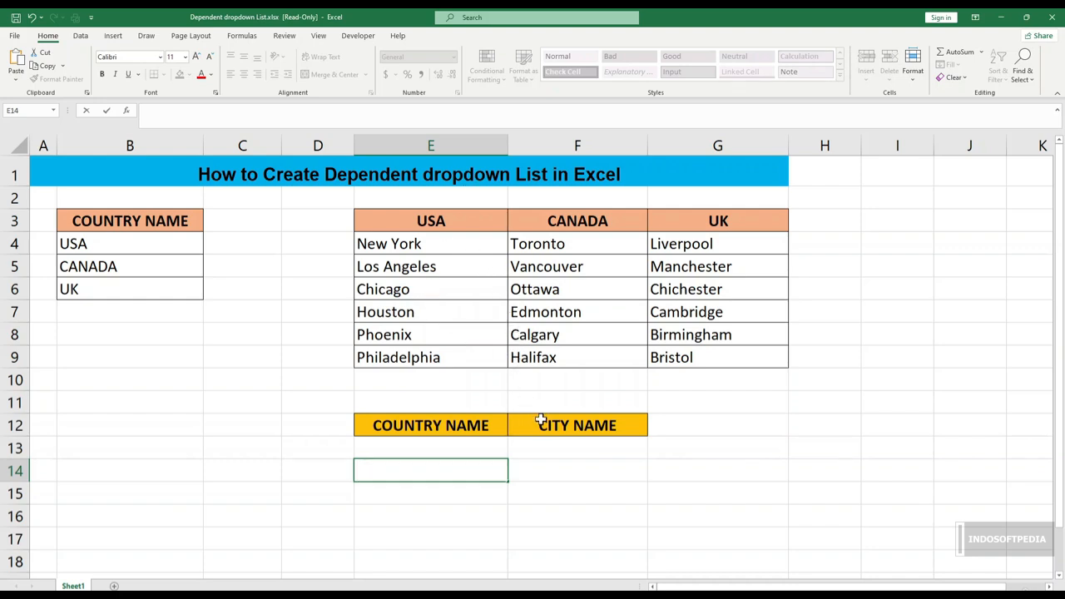
- Examine the COUNTRY NAME and CITY NAME entry cells in row 13 and the city lists under USA and CANADA in the dependent dropdown workbook
{"action": "left_click", "coordinate": [459, 452]}
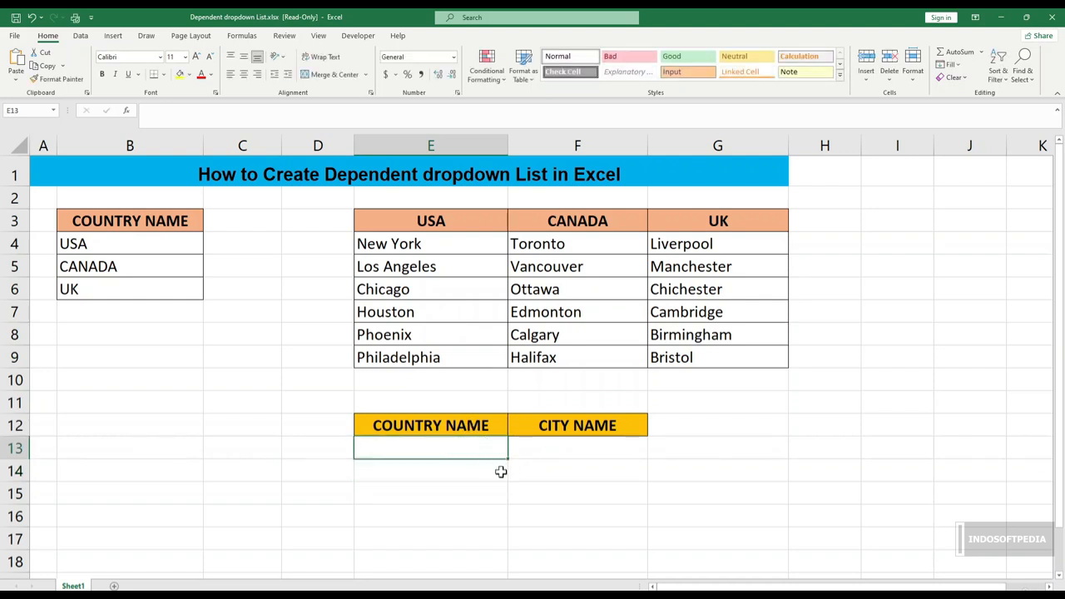
{"action": "left_click", "coordinate": [500, 470]}
{"action": "left_click", "coordinate": [471, 447]}
{"action": "left_click", "coordinate": [550, 444]}
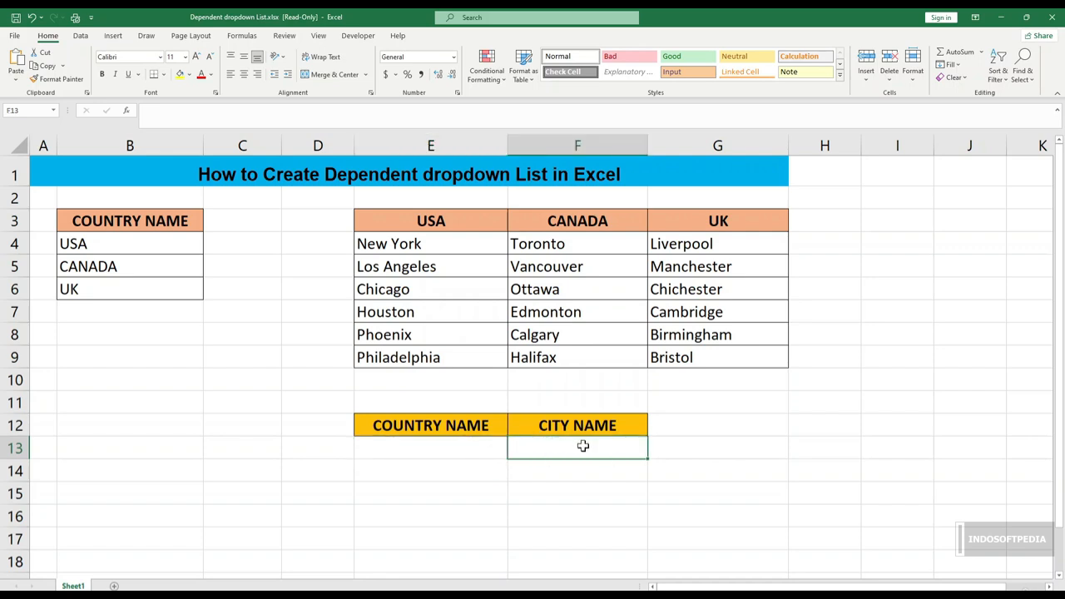
{"action": "left_click", "coordinate": [485, 444]}
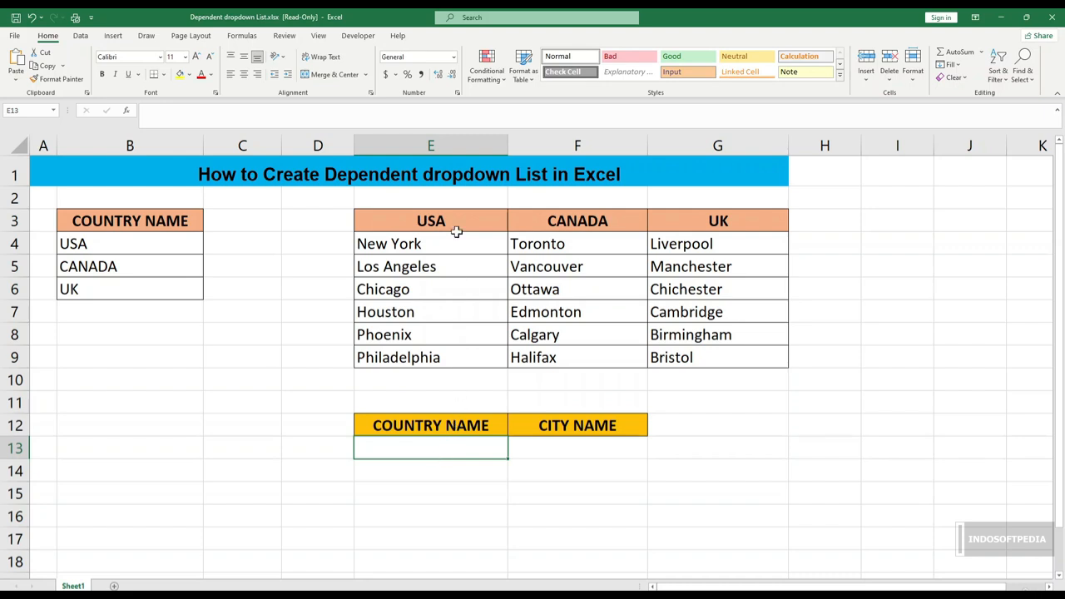
{"action": "left_click_drag", "start_coordinate": [442, 241], "coordinate": [435, 352]}
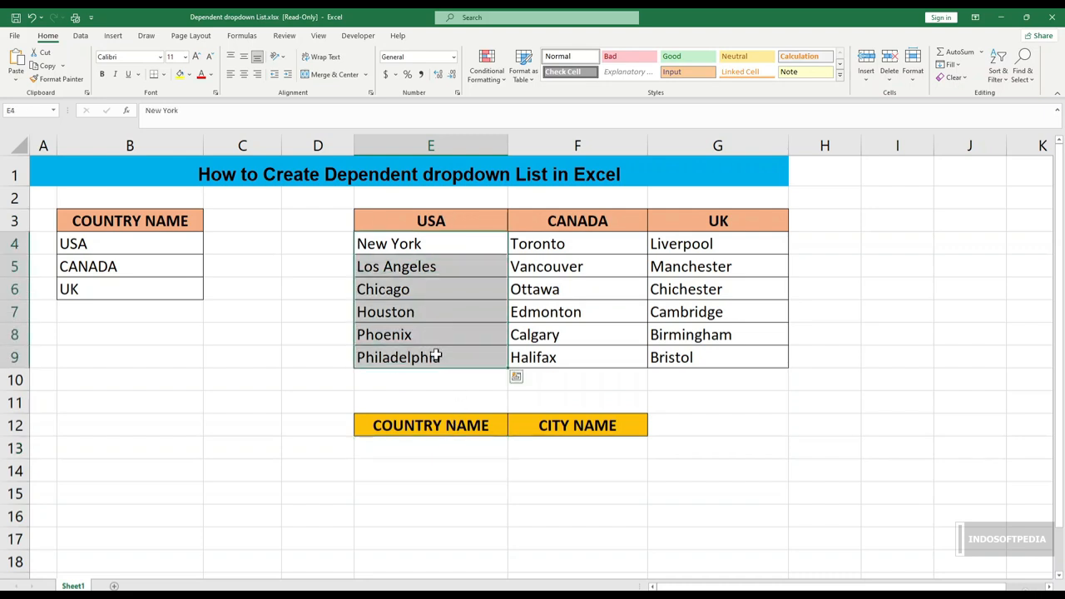
{"action": "left_click_drag", "start_coordinate": [600, 248], "coordinate": [588, 335]}
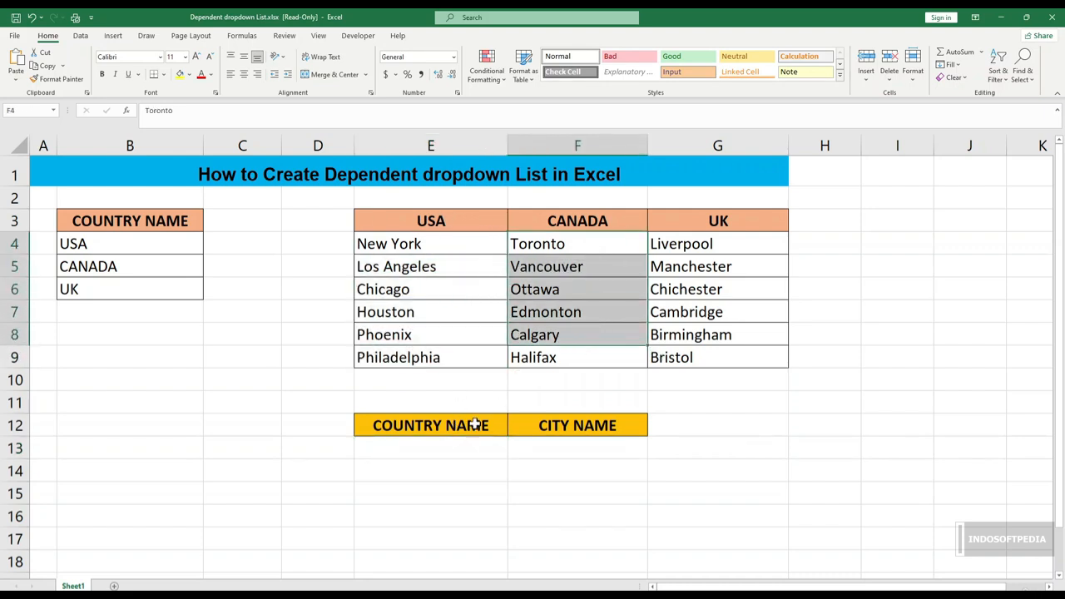
{"action": "left_click", "coordinate": [604, 221]}
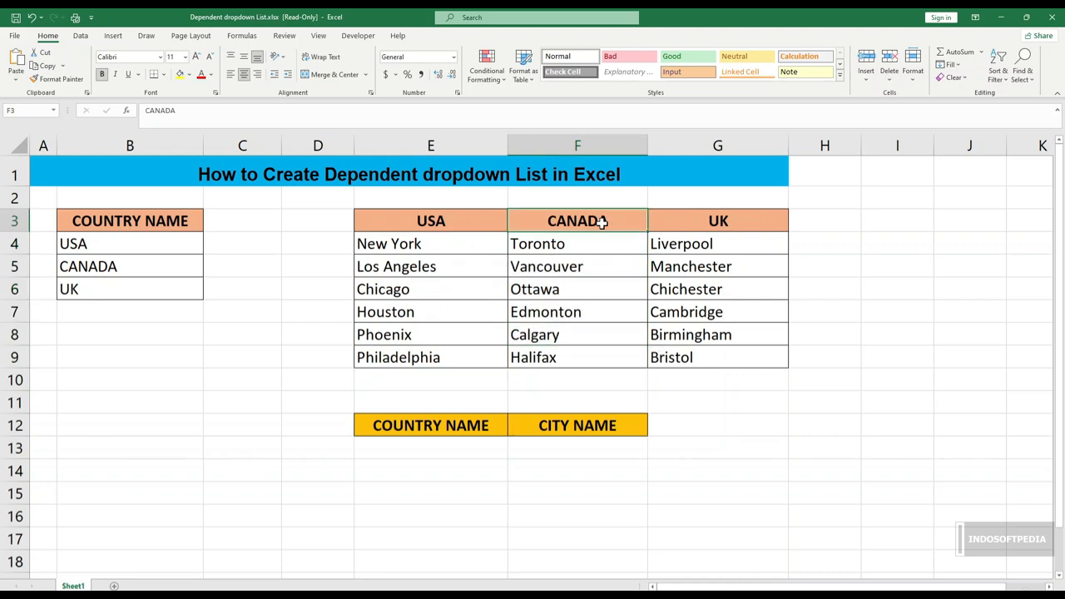
{"action": "left_click_drag", "start_coordinate": [580, 247], "coordinate": [561, 352]}
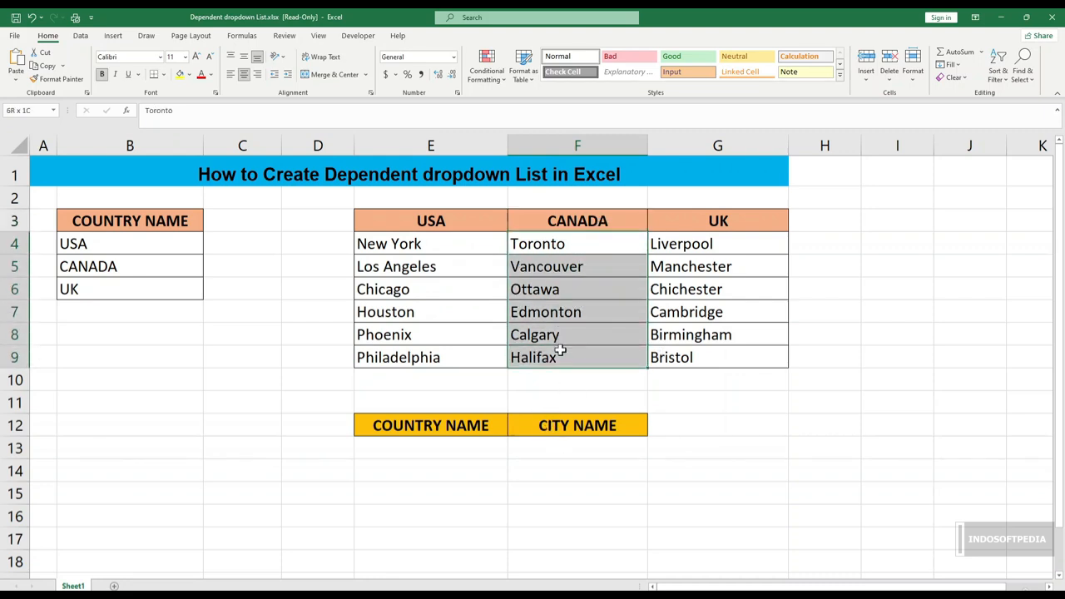
{"action": "left_click", "coordinate": [543, 464]}
{"action": "left_click", "coordinate": [487, 448]}
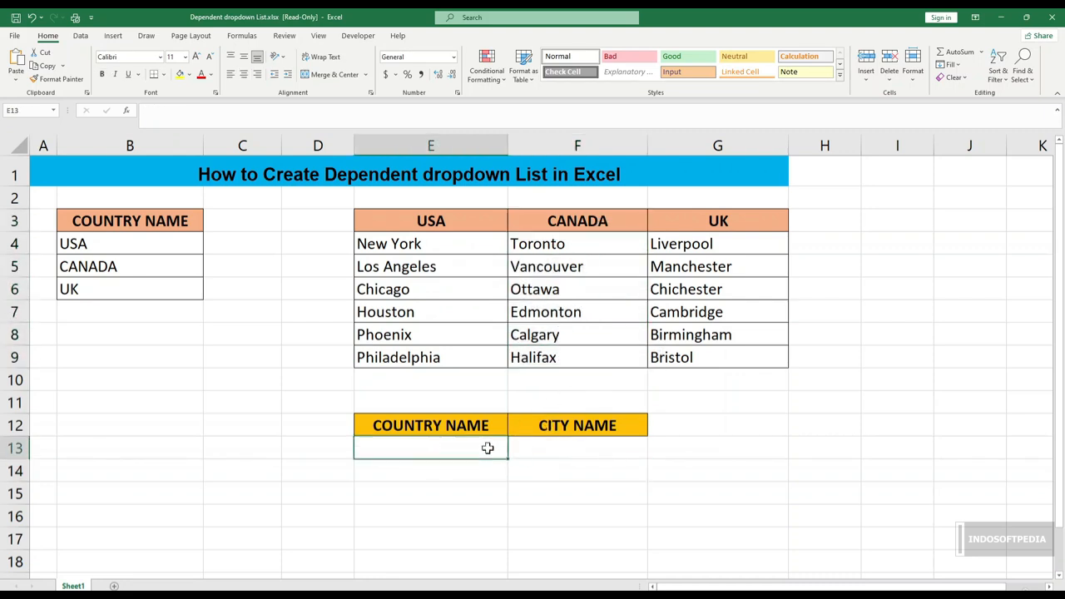
{"action": "left_click", "coordinate": [480, 476]}
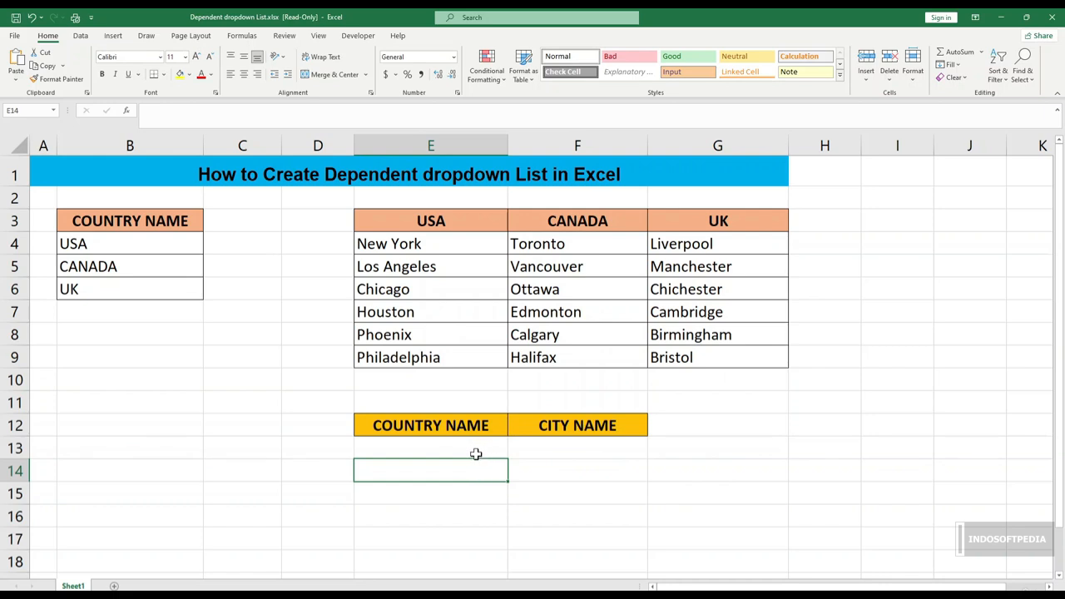
- Start a data validation rule for the COUNTRY NAME entry cell E13 and allow only List values
{"action": "left_click", "coordinate": [468, 449]}
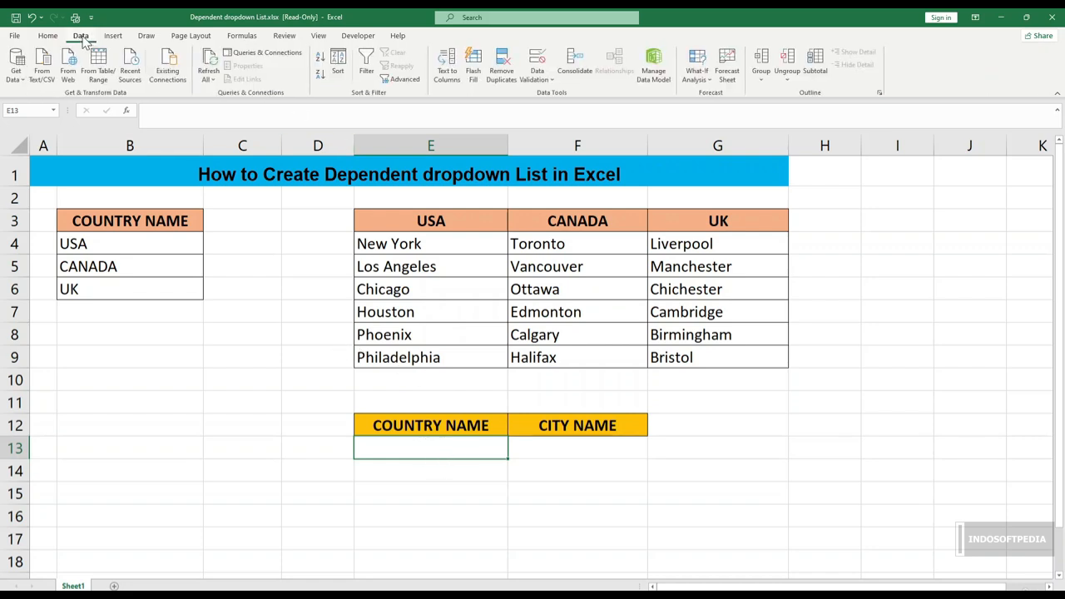
{"action": "left_click", "coordinate": [551, 84]}
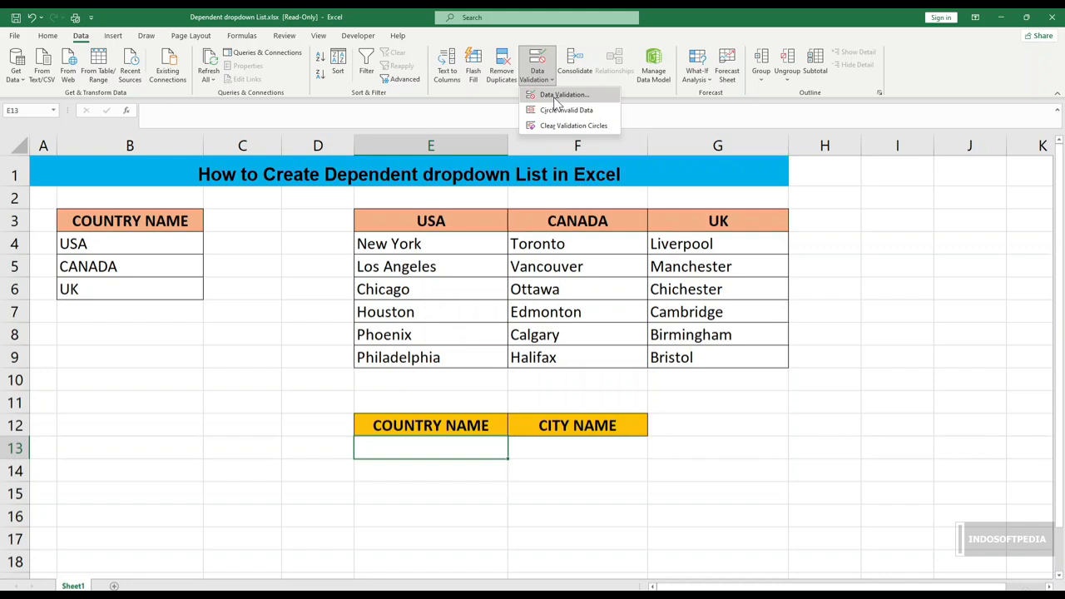
{"action": "left_click", "coordinate": [555, 96]}
{"action": "left_click_drag", "start_coordinate": [303, 200], "coordinate": [350, 176]}
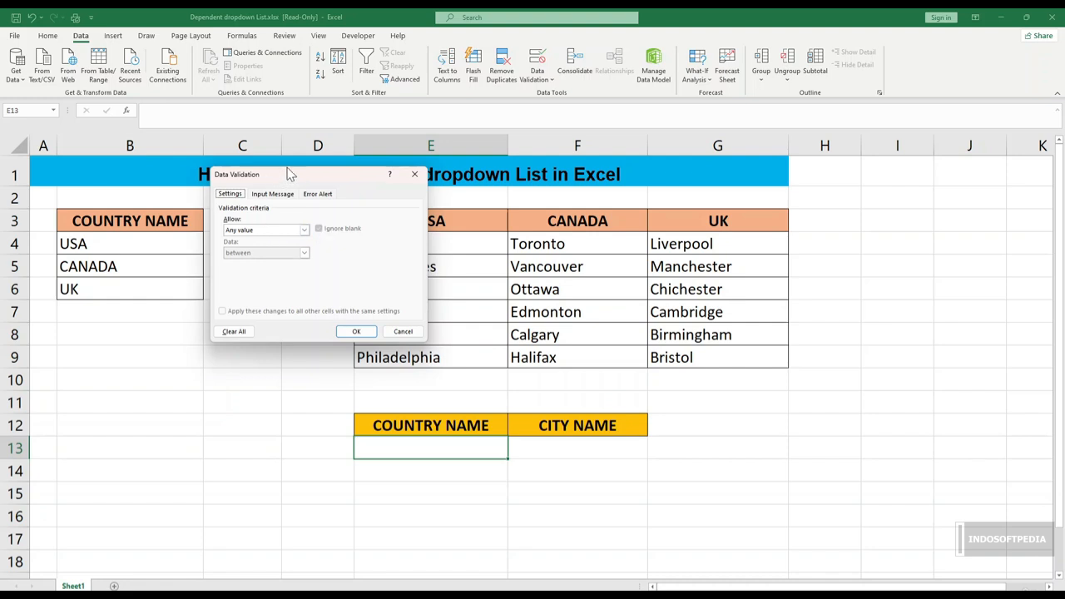
{"action": "left_click_drag", "start_coordinate": [285, 173], "coordinate": [440, 176]}
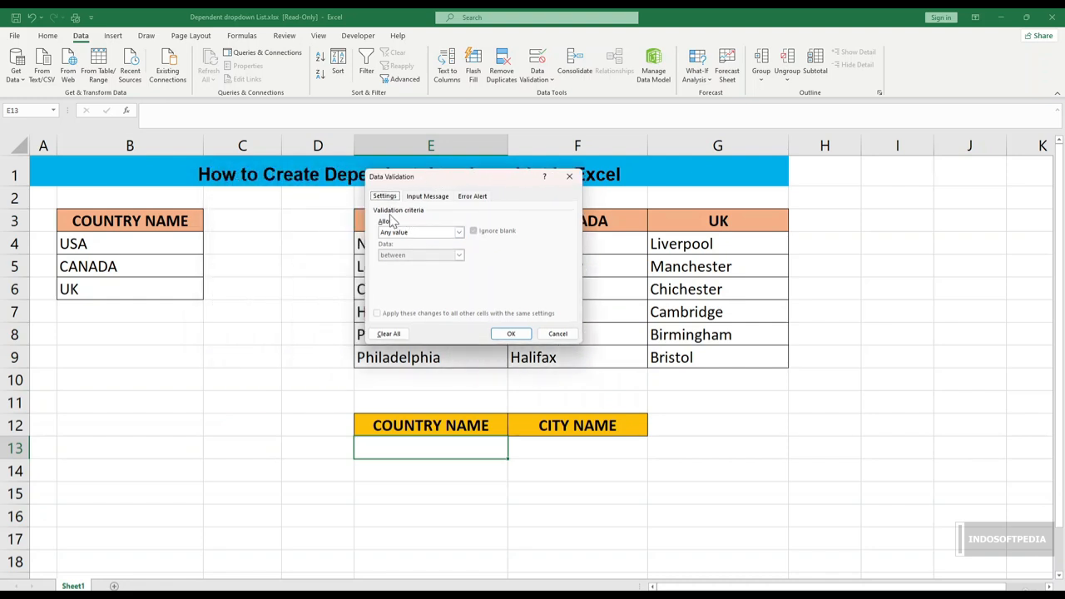
{"action": "left_click", "coordinate": [458, 232]}
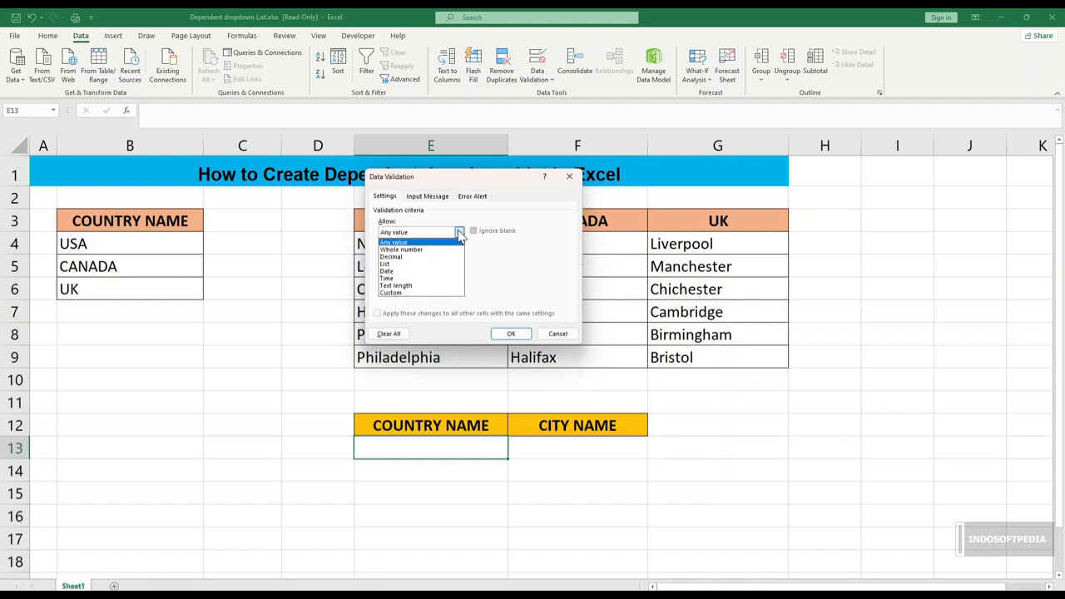
{"action": "left_click", "coordinate": [414, 264]}
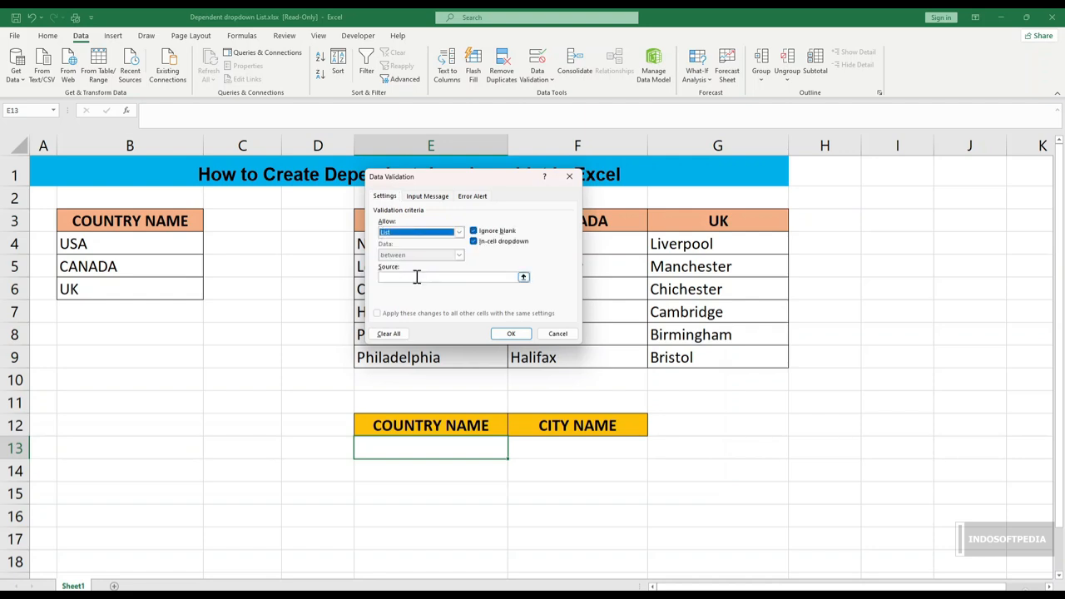
- Set the list source to the country cells =$B$4:$B$6 and apply the validation to E13
{"action": "left_click", "coordinate": [416, 278]}
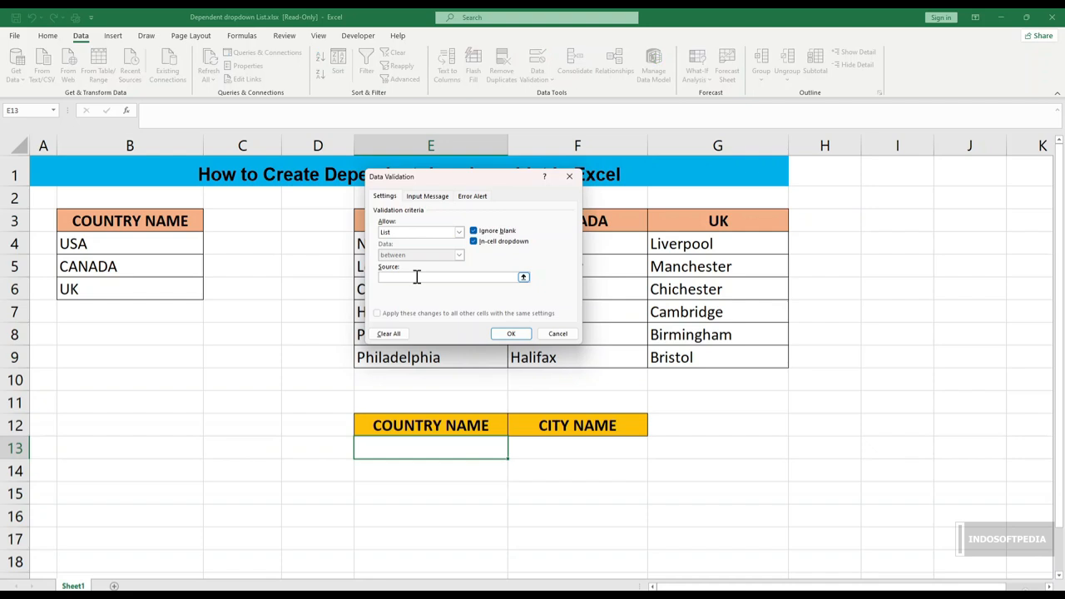
{"action": "left_click_drag", "start_coordinate": [131, 240], "coordinate": [131, 284]}
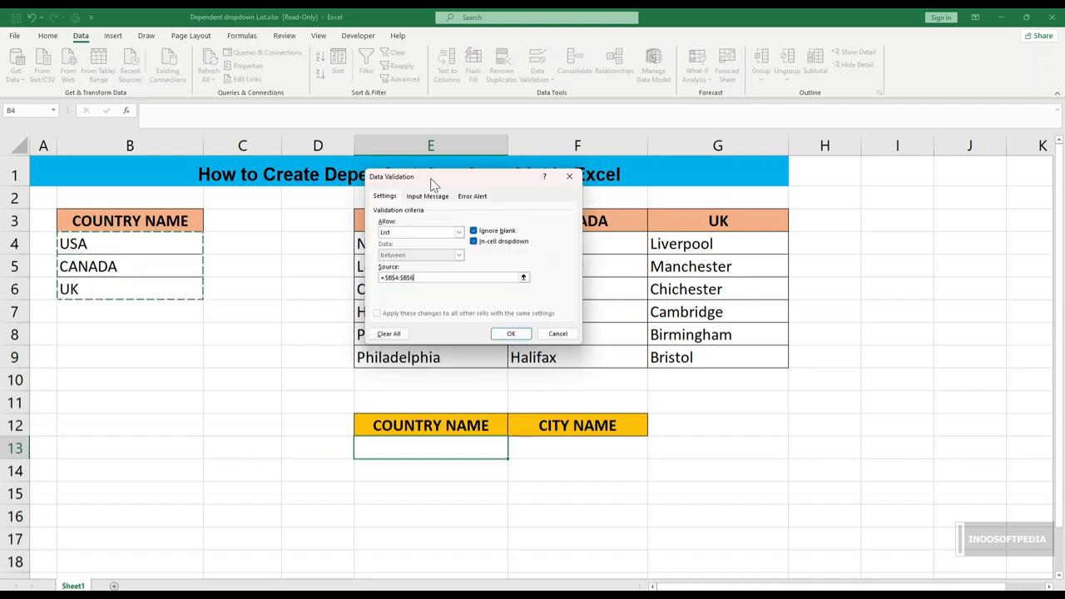
{"action": "left_click_drag", "start_coordinate": [427, 173], "coordinate": [774, 258]}
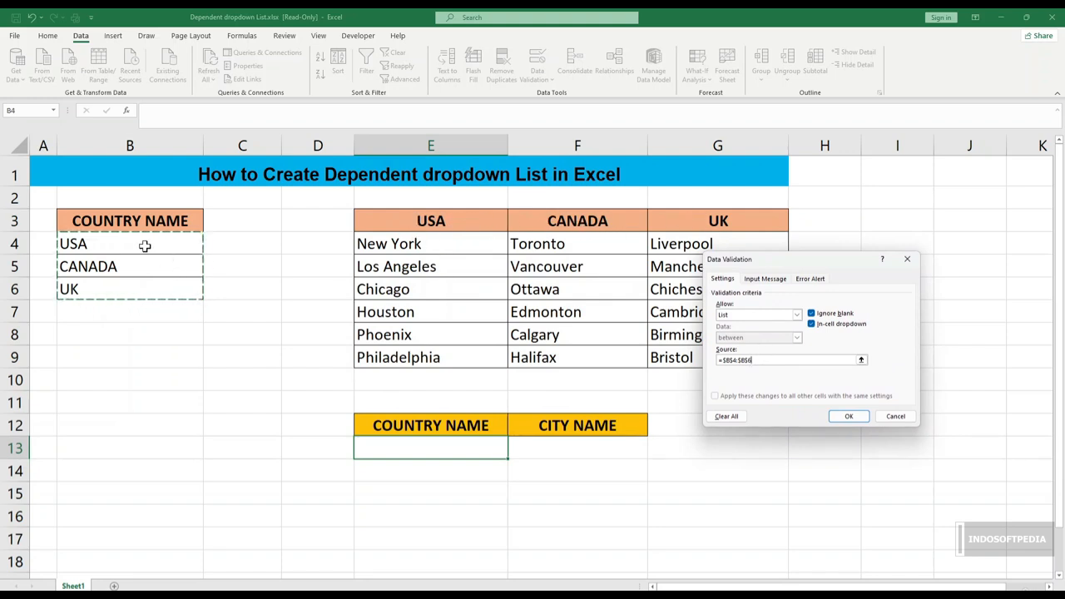
{"action": "left_click", "coordinate": [850, 418]}
{"action": "left_click", "coordinate": [551, 474]}
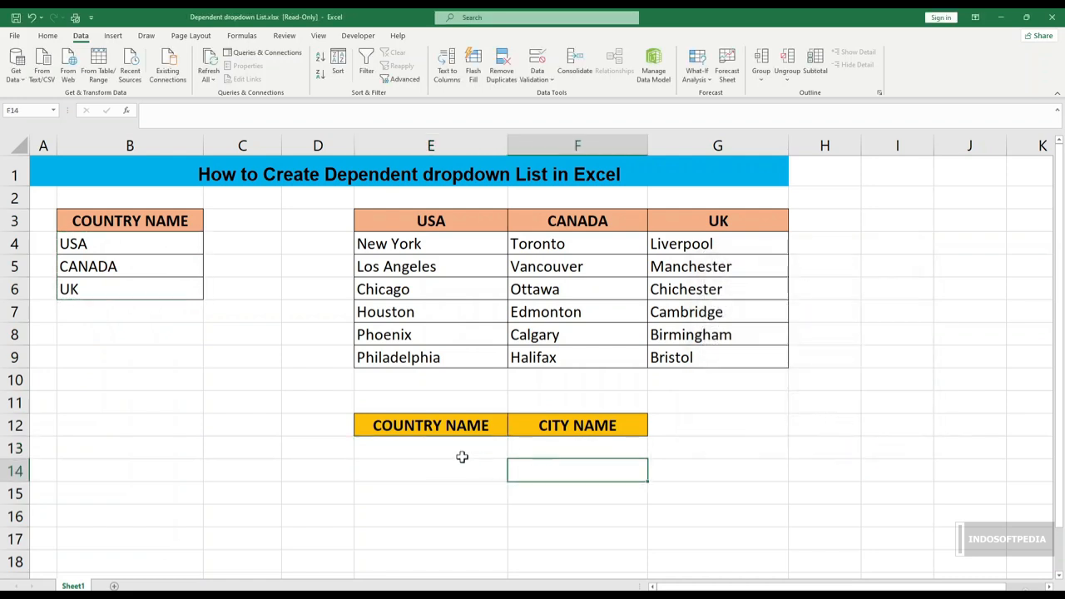
- Test the dropdown in E13 by switching between countries, ending with UK
{"action": "left_click", "coordinate": [450, 447]}
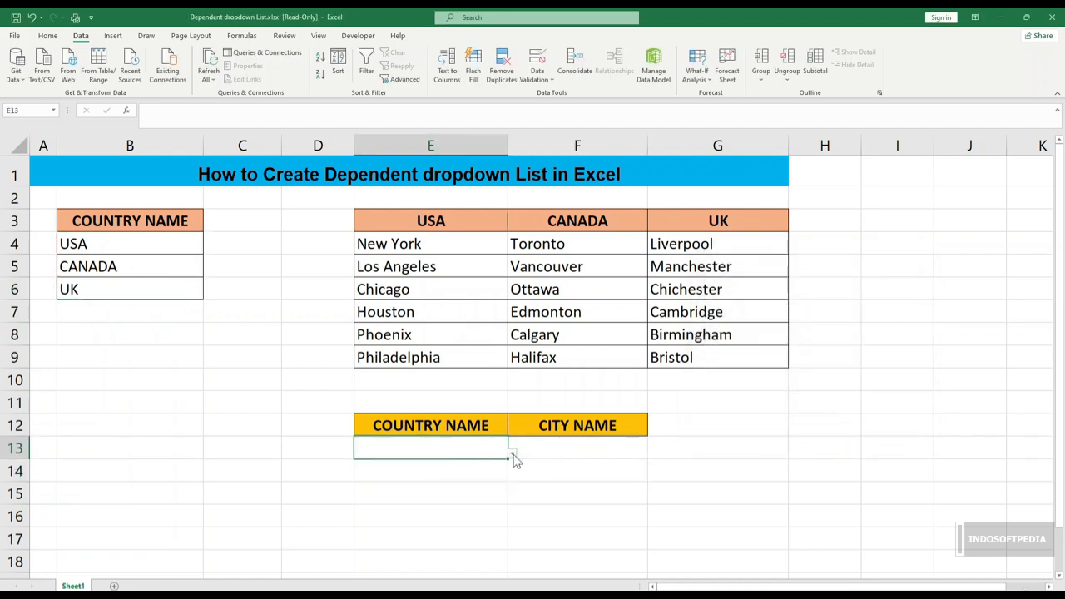
{"action": "left_click", "coordinate": [511, 454]}
{"action": "left_click", "coordinate": [439, 483]}
{"action": "left_click", "coordinate": [512, 453]}
{"action": "left_click", "coordinate": [458, 498]}
{"action": "left_click", "coordinate": [517, 466]}
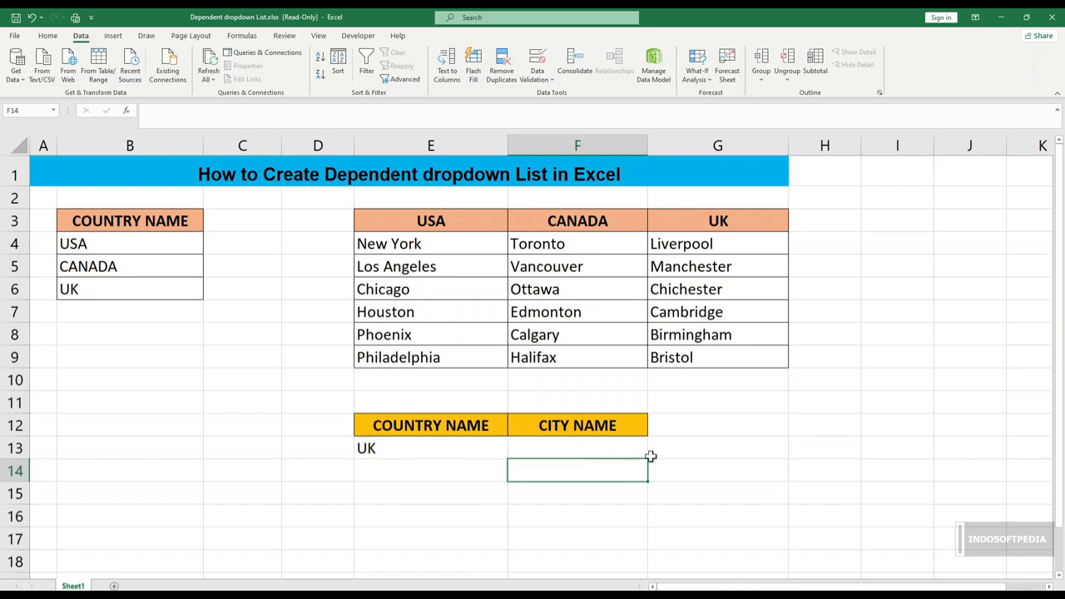
{"action": "left_click", "coordinate": [720, 426]}
- Create named ranges from the city table E3:G9, taking the names from the top row only
{"action": "left_click_drag", "start_coordinate": [454, 220], "coordinate": [715, 357]}
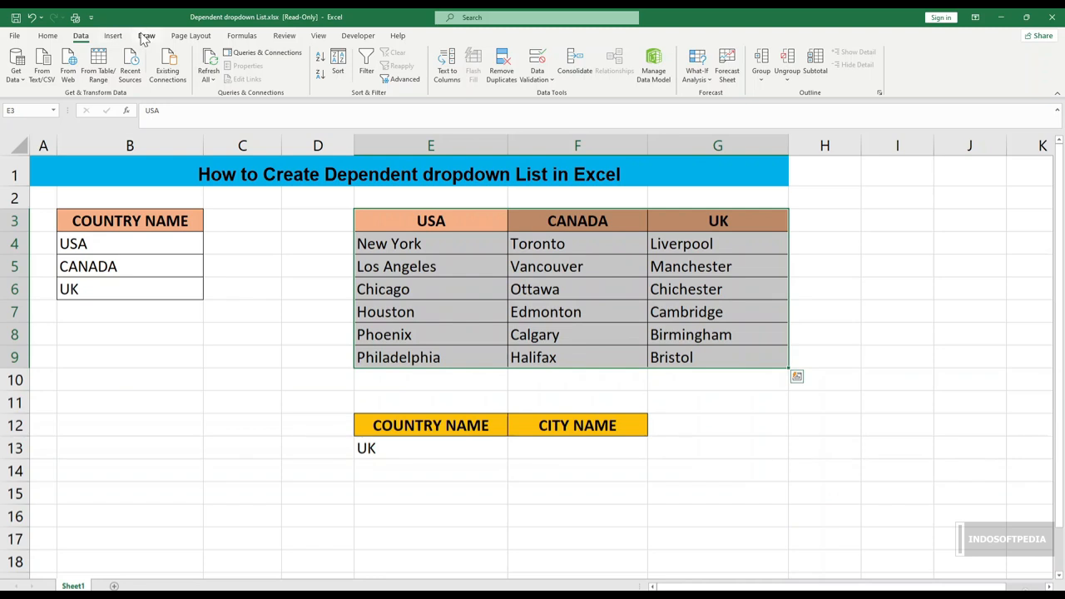
{"action": "left_click", "coordinate": [239, 38]}
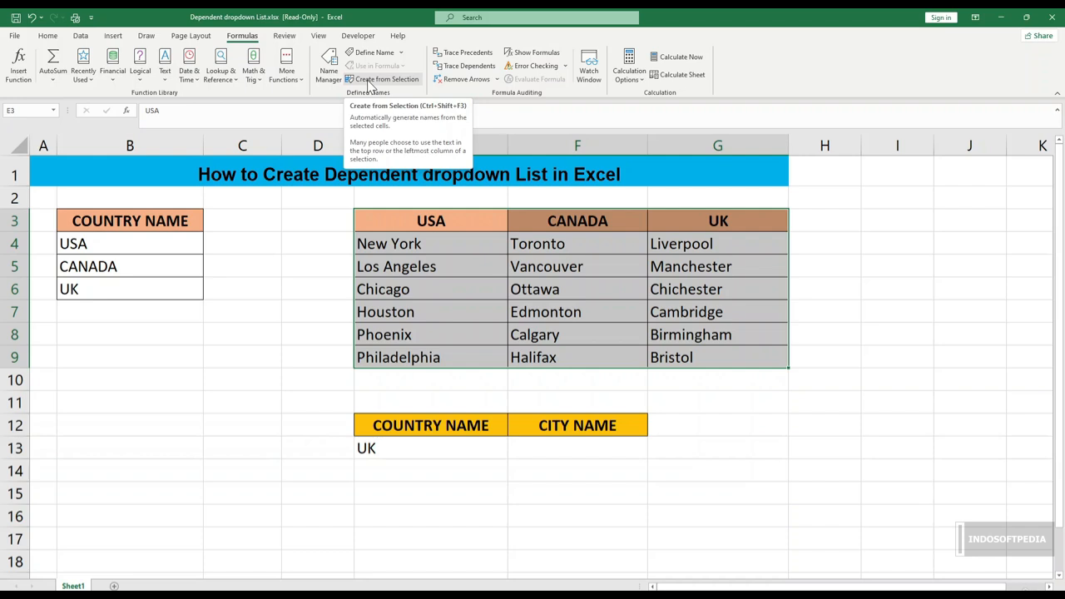
{"action": "left_click", "coordinate": [369, 83]}
{"action": "left_click_drag", "start_coordinate": [767, 309], "coordinate": [208, 260]}
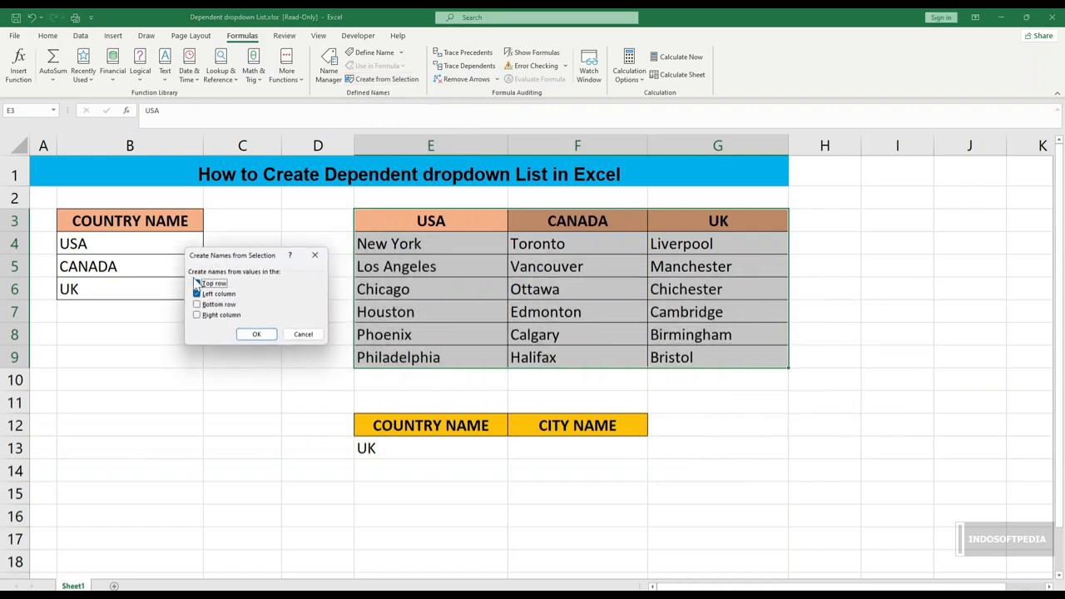
{"action": "left_click", "coordinate": [197, 283]}
{"action": "left_click", "coordinate": [197, 295]}
{"action": "left_click", "coordinate": [258, 334]}
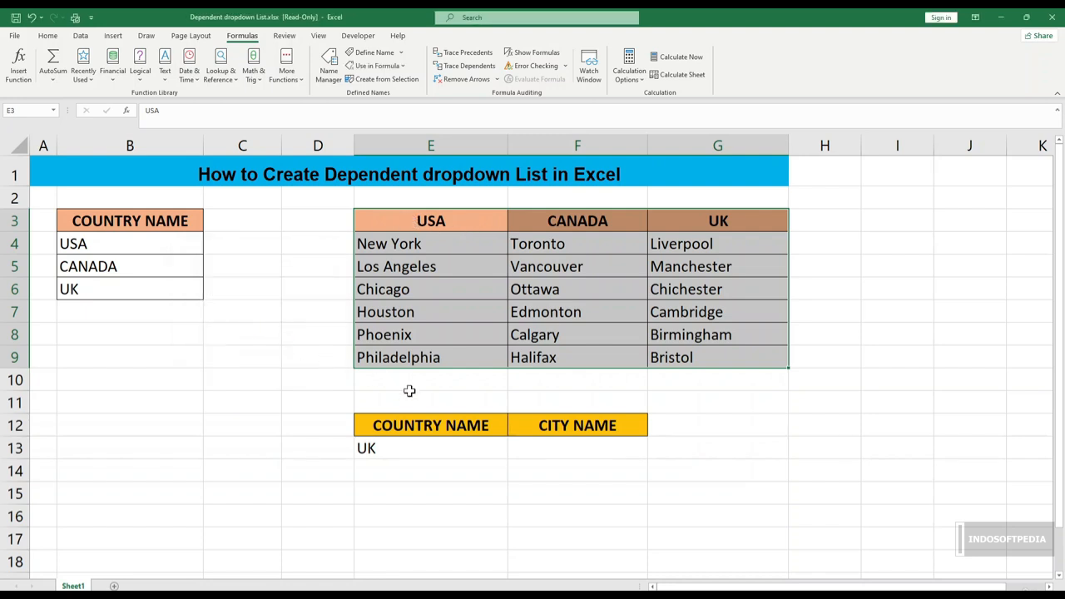
- Review the CANADA, UK and USA named ranges and their cell references in the Name Manager
{"action": "left_click", "coordinate": [551, 447]}
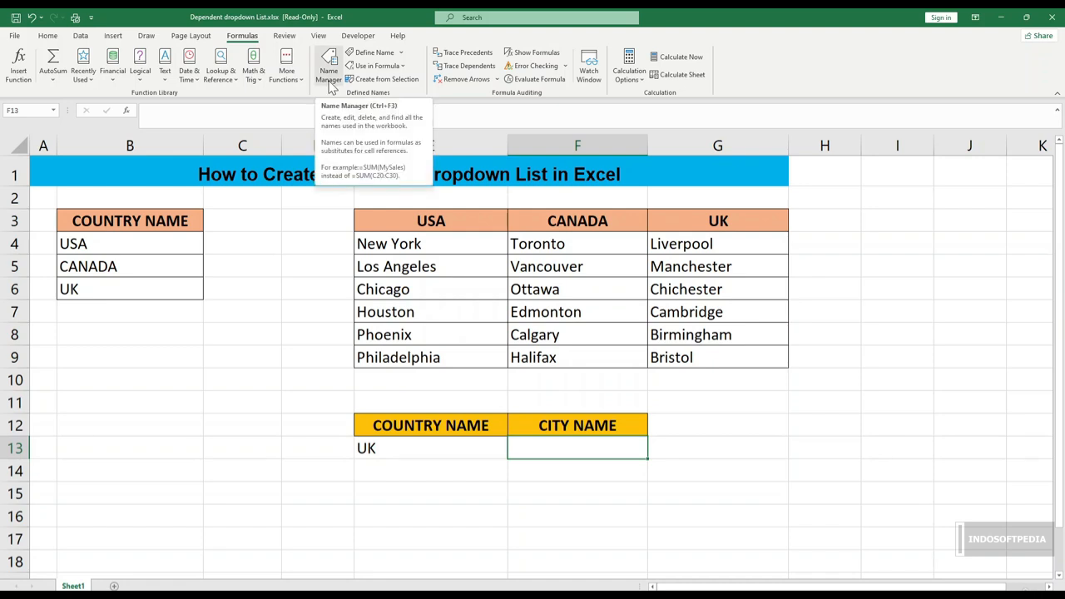
{"action": "left_click", "coordinate": [329, 75]}
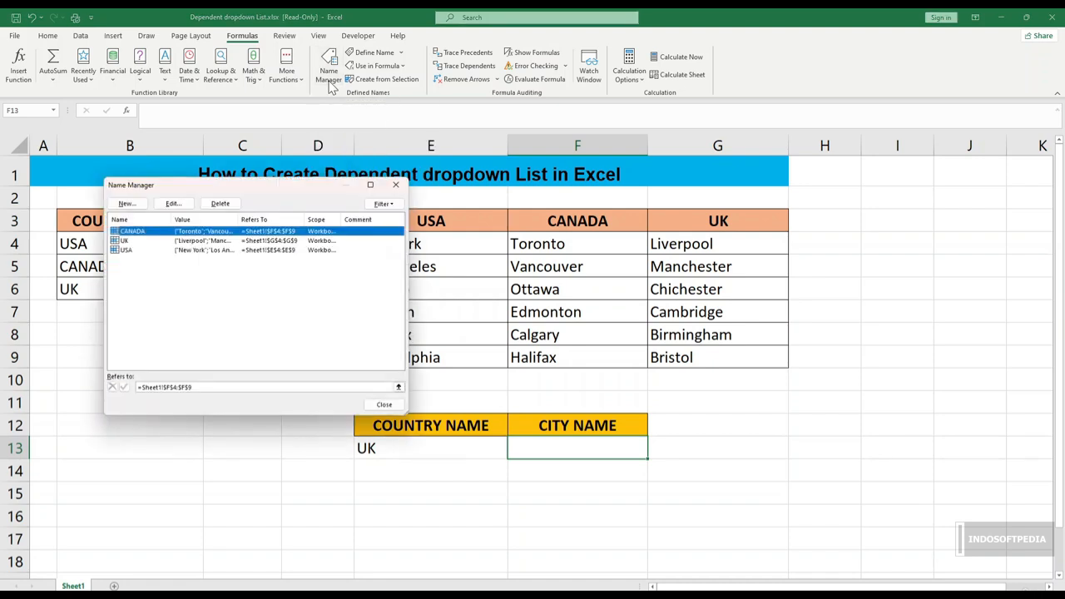
{"action": "left_click_drag", "start_coordinate": [281, 188], "coordinate": [307, 165]}
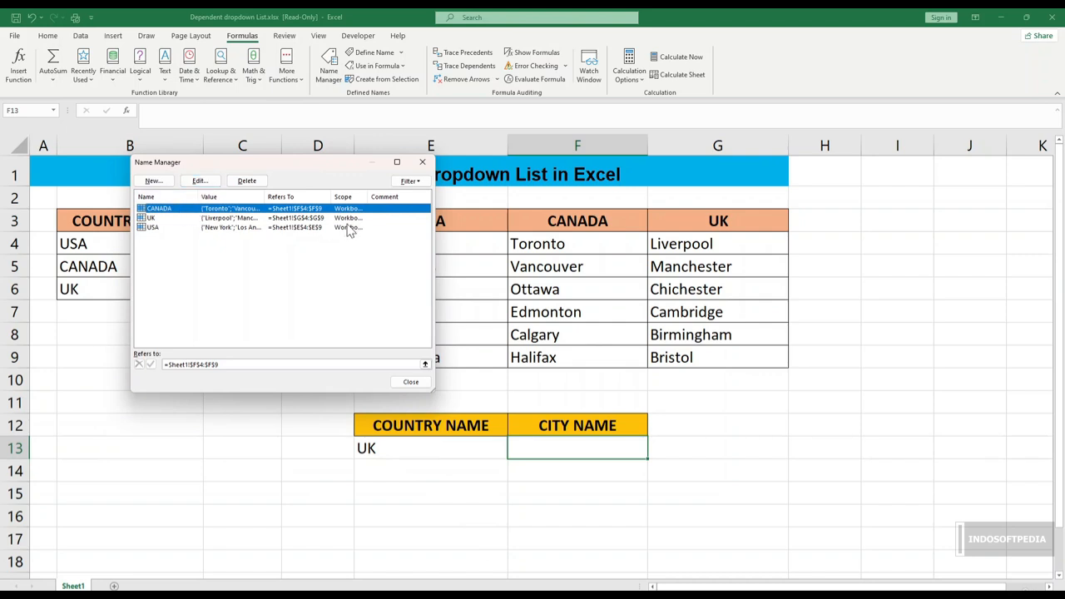
{"action": "left_click_drag", "start_coordinate": [308, 166], "coordinate": [167, 170]}
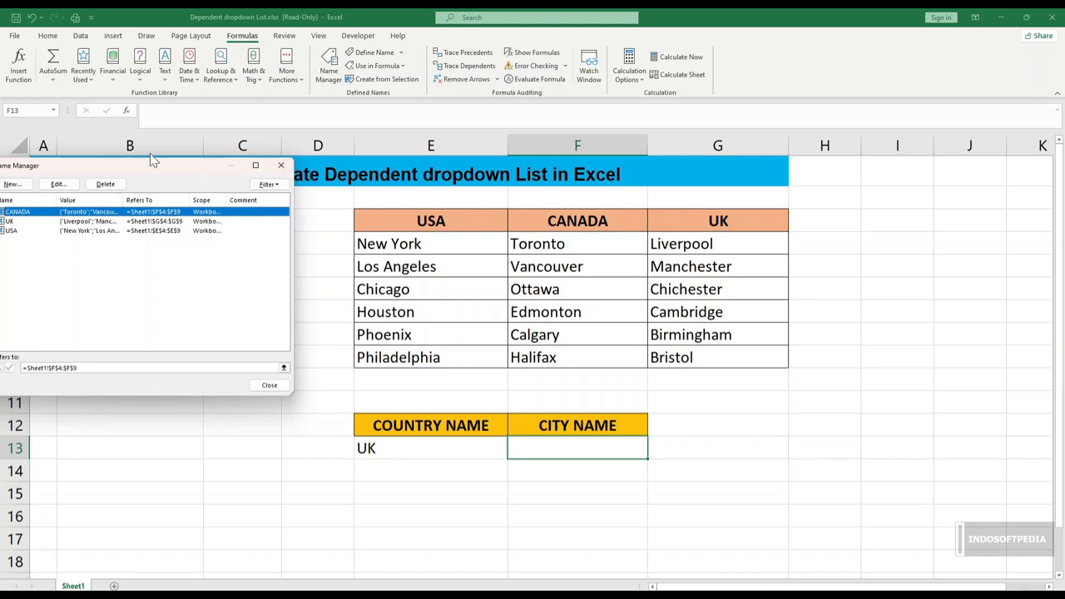
{"action": "left_click_drag", "start_coordinate": [149, 170], "coordinate": [261, 161]}
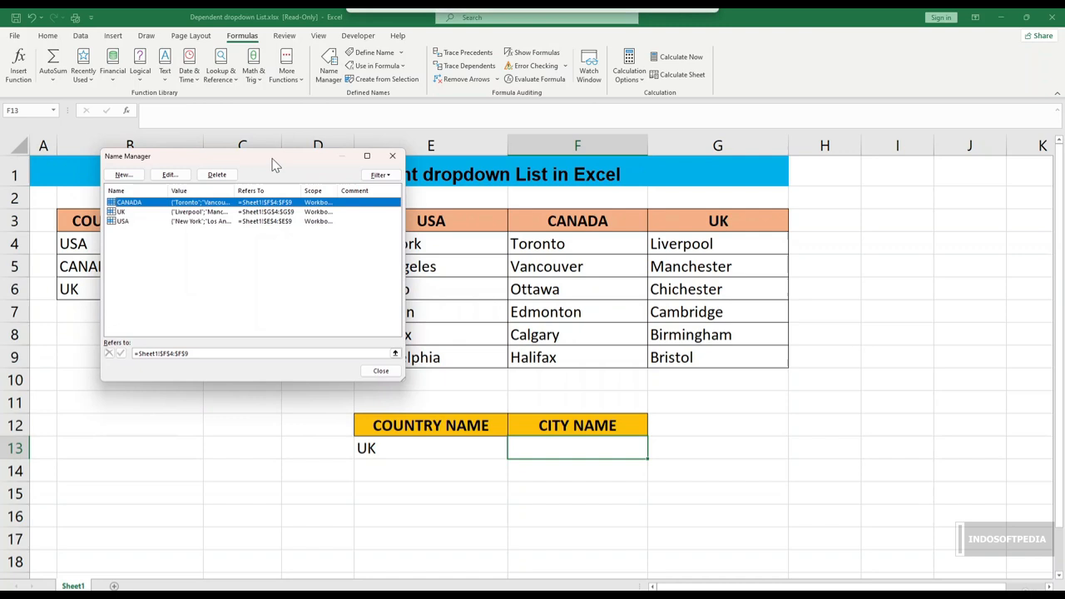
{"action": "left_click", "coordinate": [392, 155]}
{"action": "left_click", "coordinate": [573, 466]}
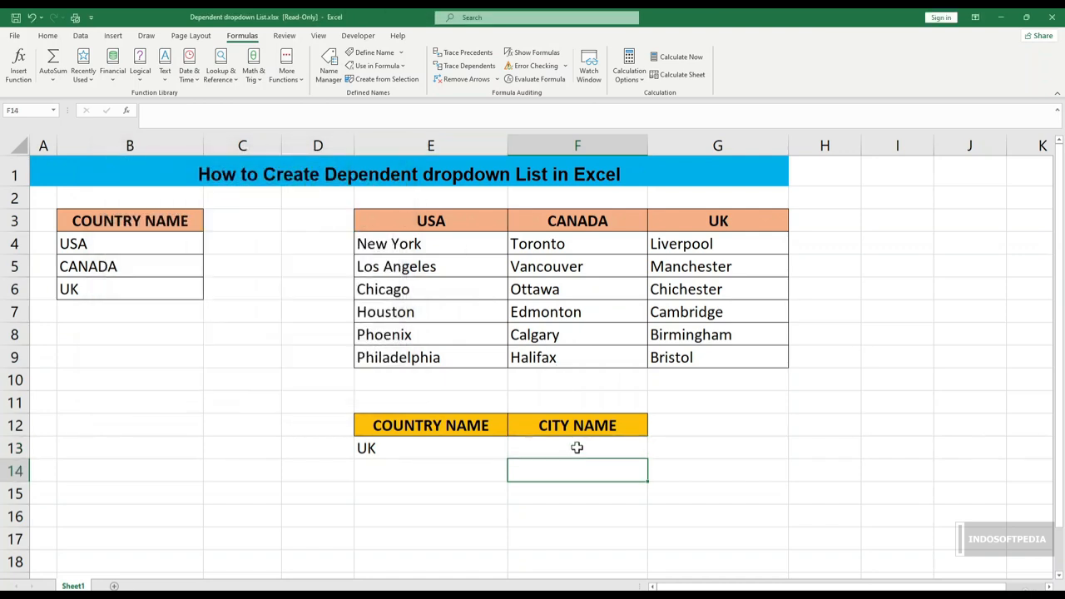
- Start a data validation rule for the CITY NAME entry cell F13 and allow only List values
{"action": "left_click", "coordinate": [577, 448]}
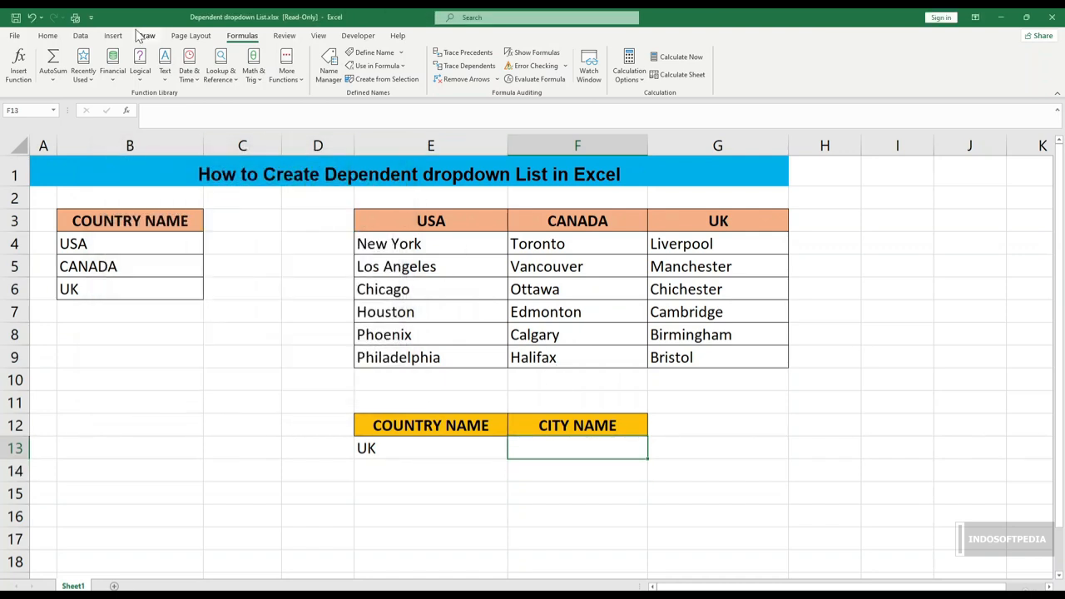
{"action": "left_click", "coordinate": [83, 38]}
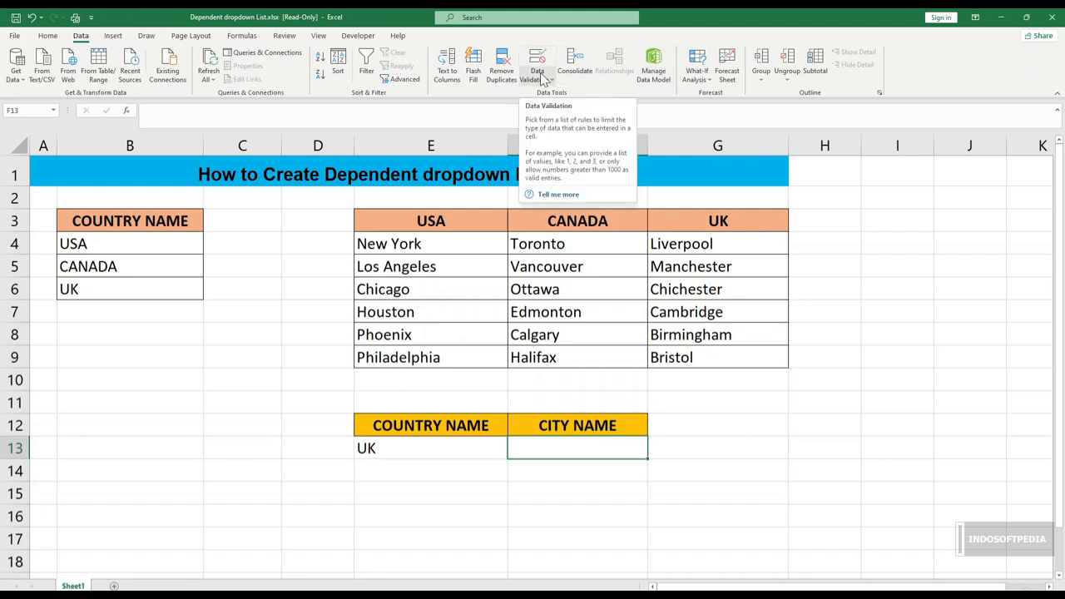
{"action": "left_click", "coordinate": [542, 78]}
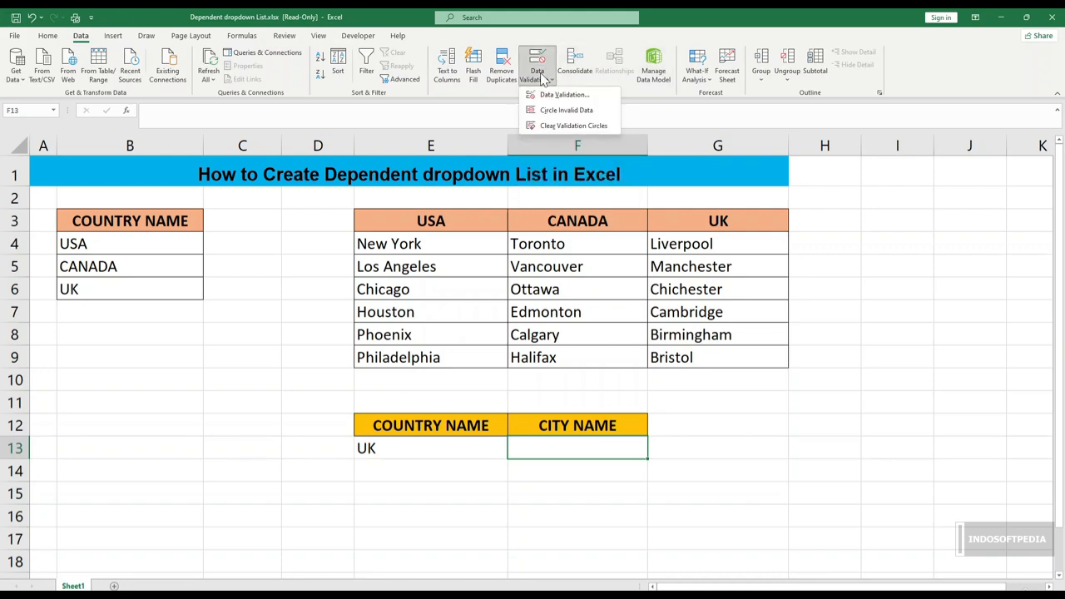
{"action": "left_click", "coordinate": [555, 95]}
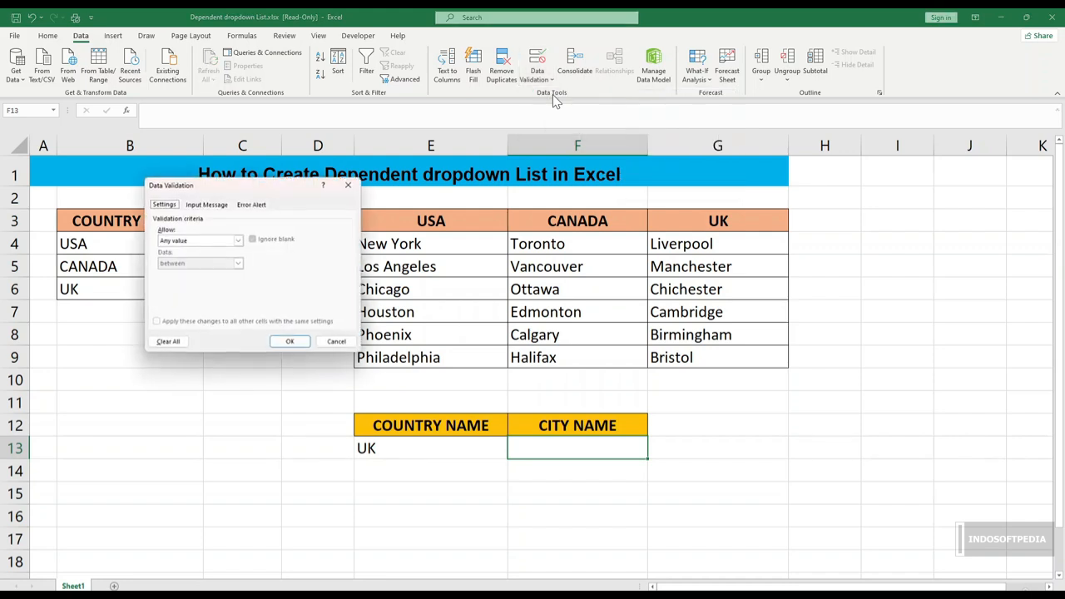
{"action": "left_click_drag", "start_coordinate": [297, 187], "coordinate": [535, 190]}
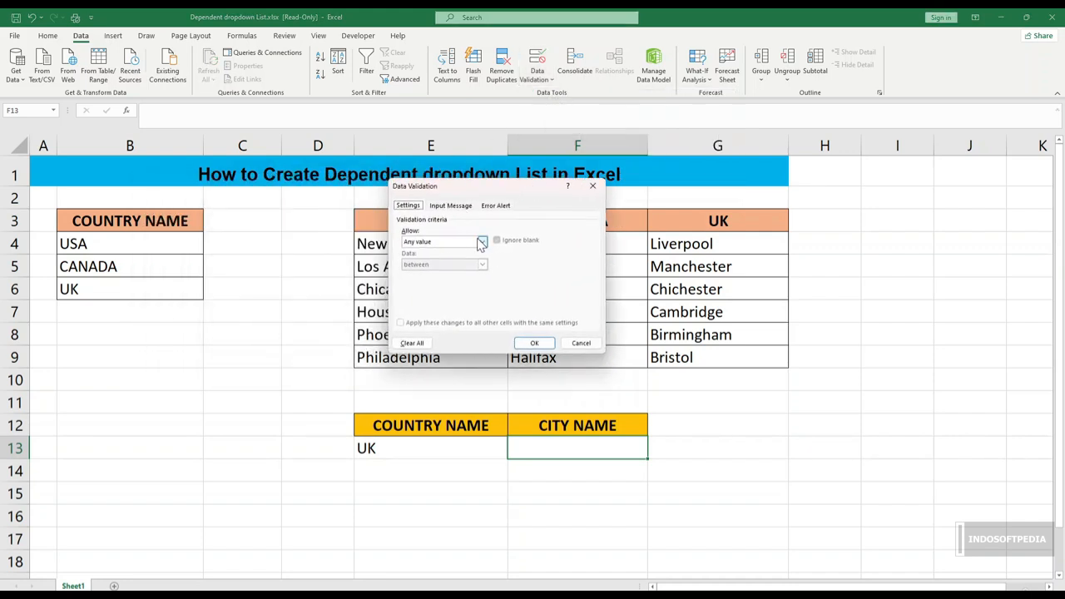
{"action": "left_click", "coordinate": [481, 242]}
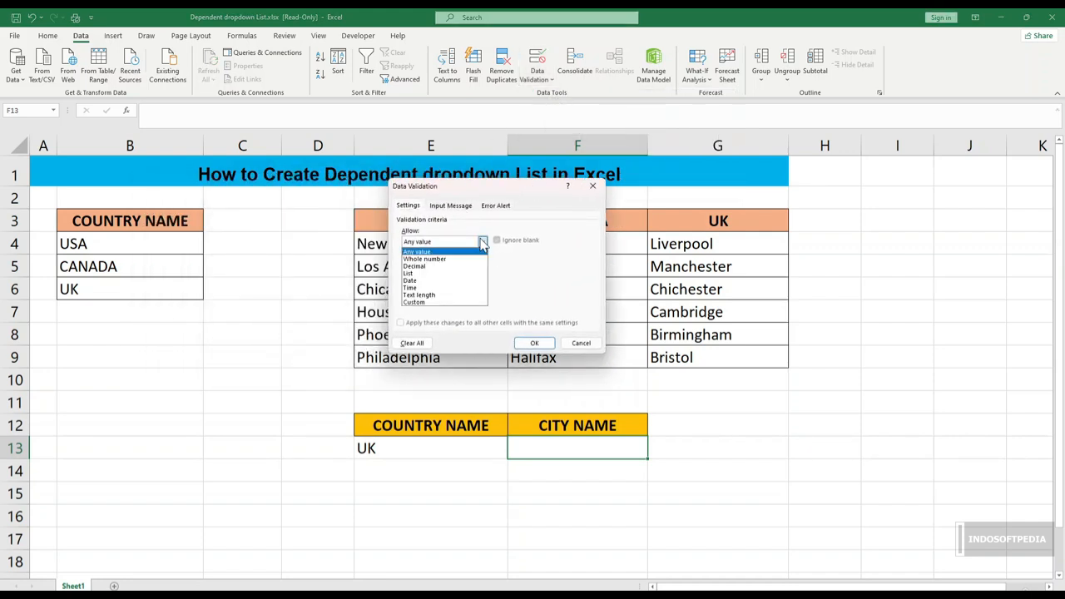
{"action": "left_click", "coordinate": [446, 273]}
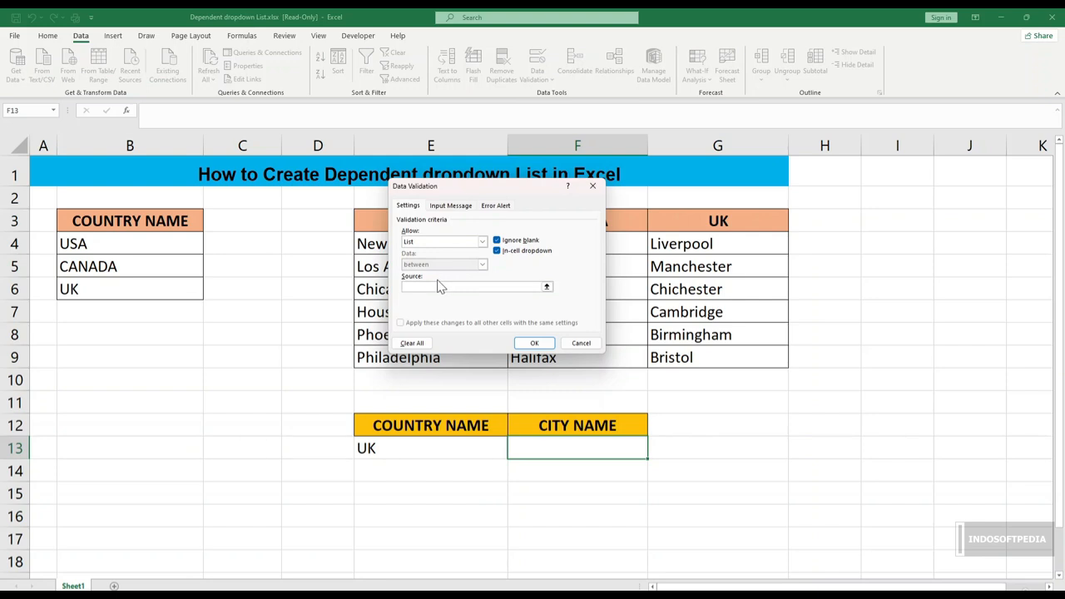
- Set the list source to =indirect($E$13) and apply the validation to F13
{"action": "left_click_drag", "start_coordinate": [492, 187], "coordinate": [760, 238]}
{"action": "left_click", "coordinate": [722, 338]}
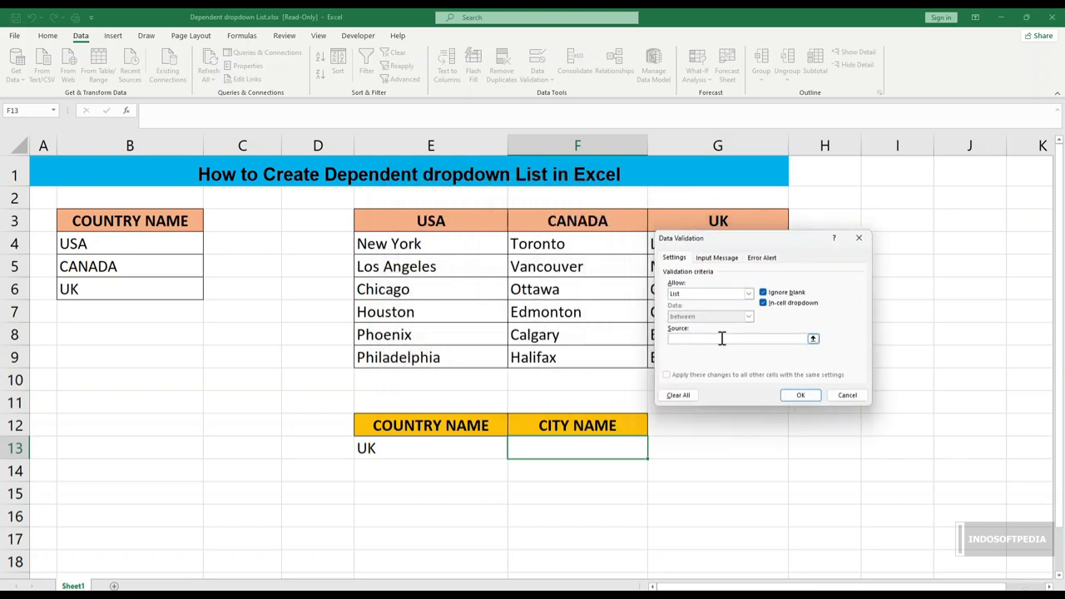
{"action": "type", "text": "=indirect("}
{"action": "left_click", "coordinate": [411, 447]}
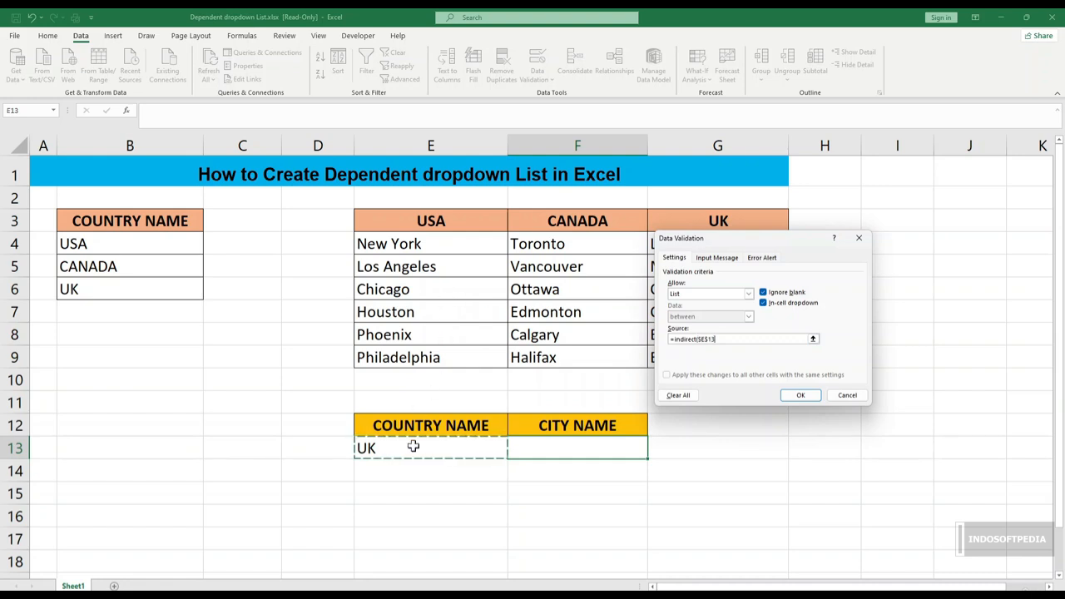
{"action": "type", "text": ")"}
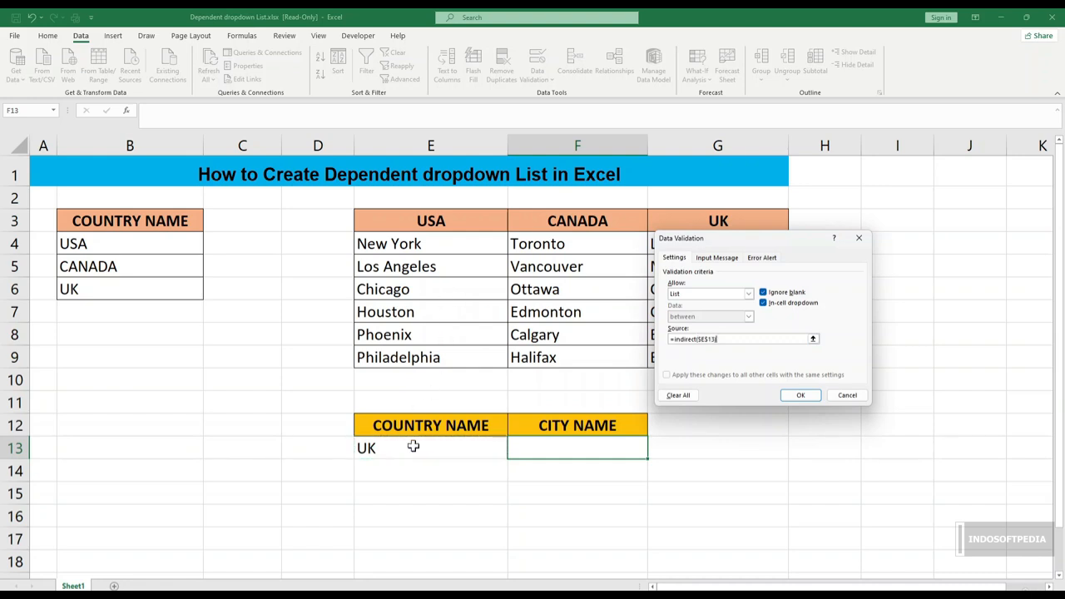
{"action": "left_click", "coordinate": [804, 397]}
- Change the country in E13 to USA from its dropdown and select the CITY NAME cell F13
{"action": "left_click", "coordinate": [431, 450]}
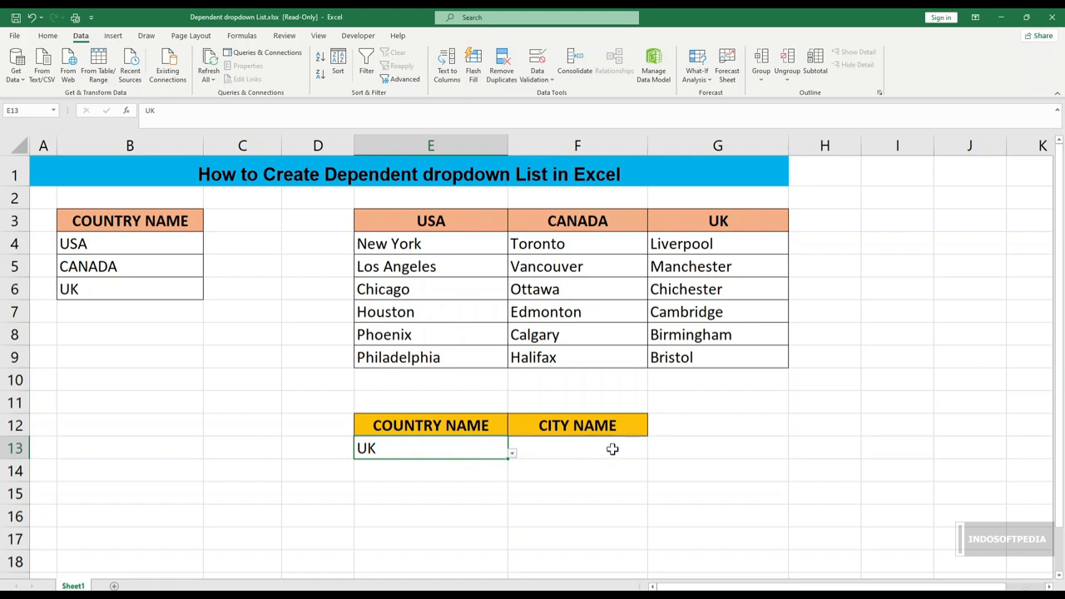
{"action": "left_click", "coordinate": [608, 448]}
{"action": "left_click", "coordinate": [498, 452]}
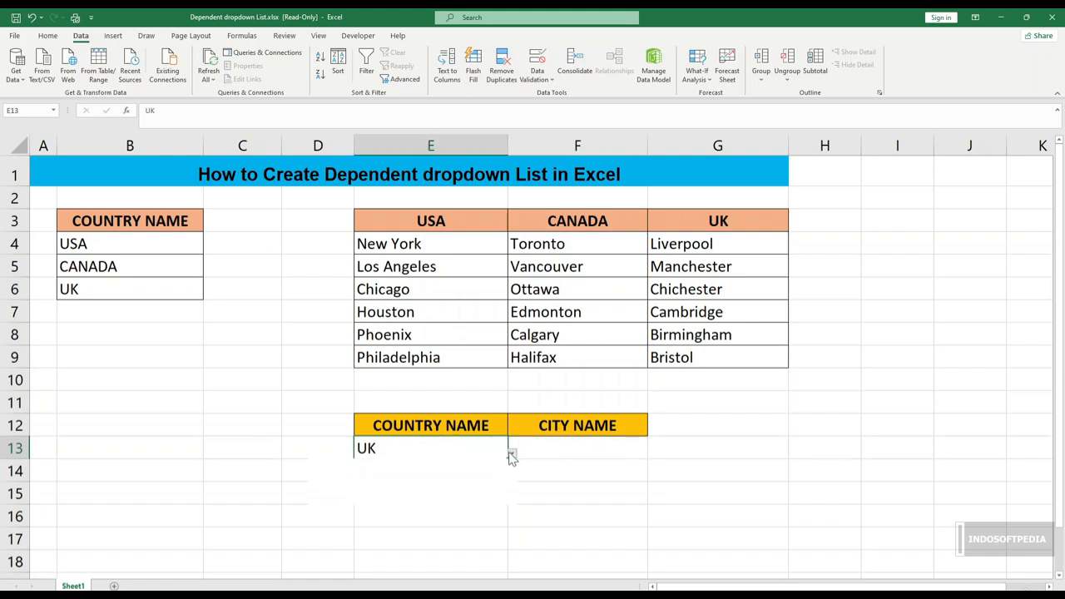
{"action": "left_click", "coordinate": [510, 453]}
{"action": "left_click", "coordinate": [458, 466]}
{"action": "left_click", "coordinate": [573, 447]}
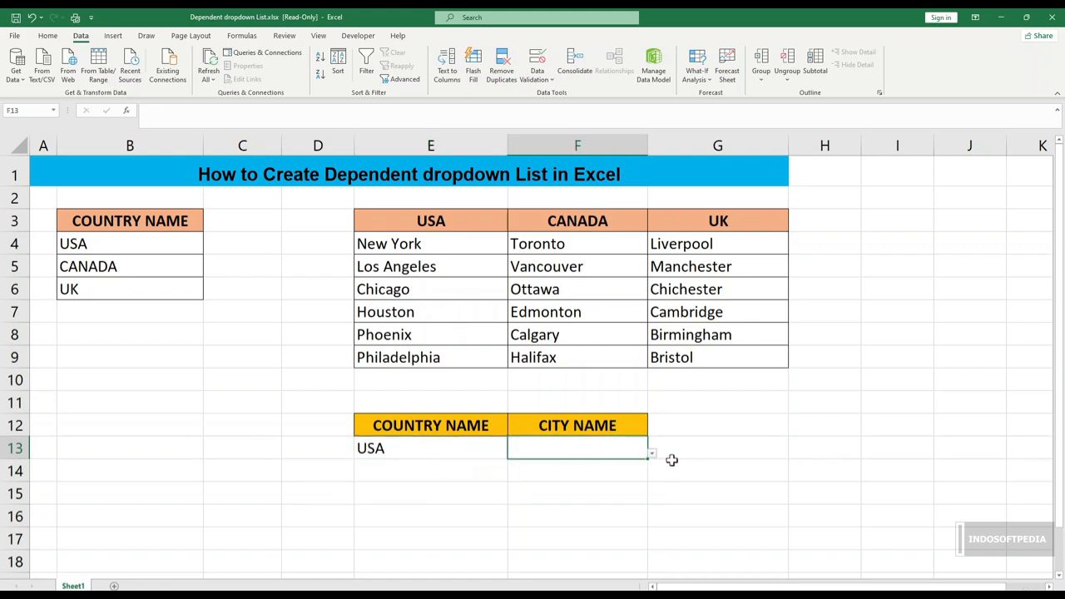
- Choose Phoenix from the list of USA cities in the CITY NAME entry cell F13
{"action": "left_click", "coordinate": [652, 454]}
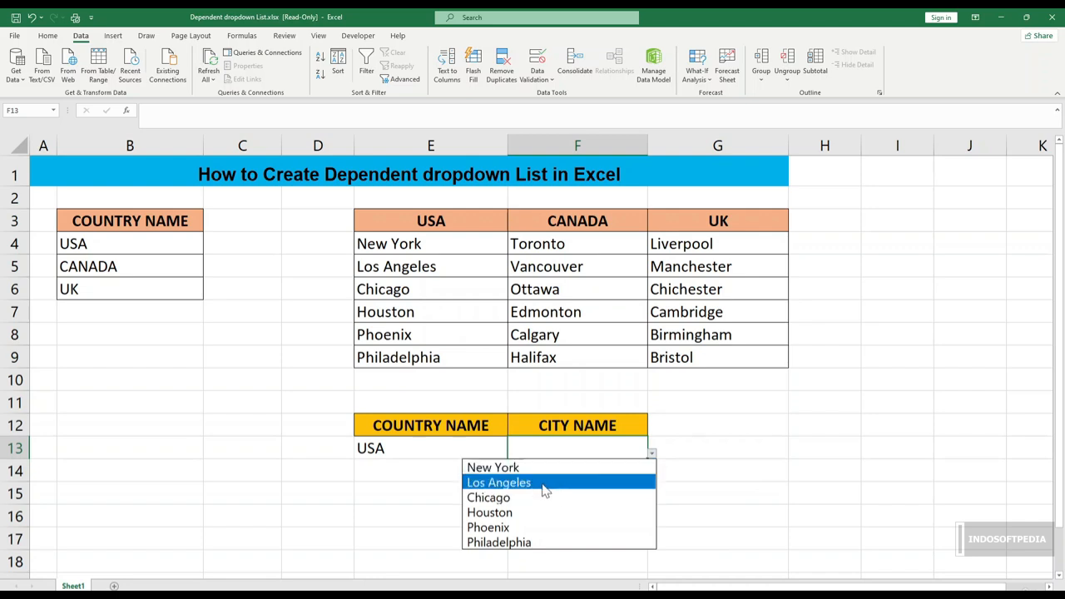
{"action": "left_click", "coordinate": [554, 527]}
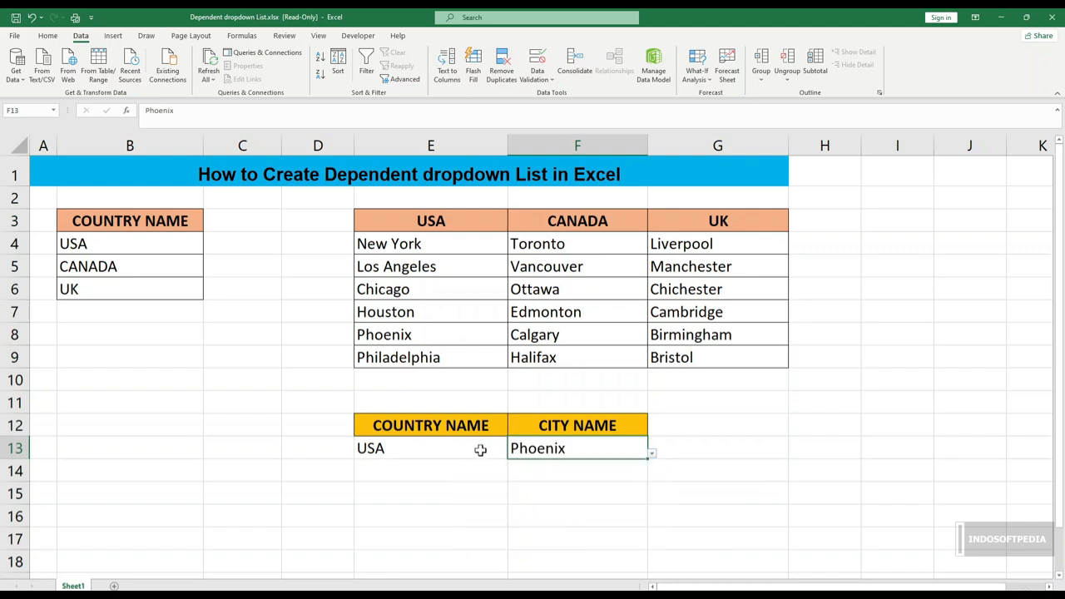
- Change the country in E13 to CANADA and choose Calgary as the matching city in F13
{"action": "left_click", "coordinate": [479, 448]}
{"action": "left_click", "coordinate": [509, 456]}
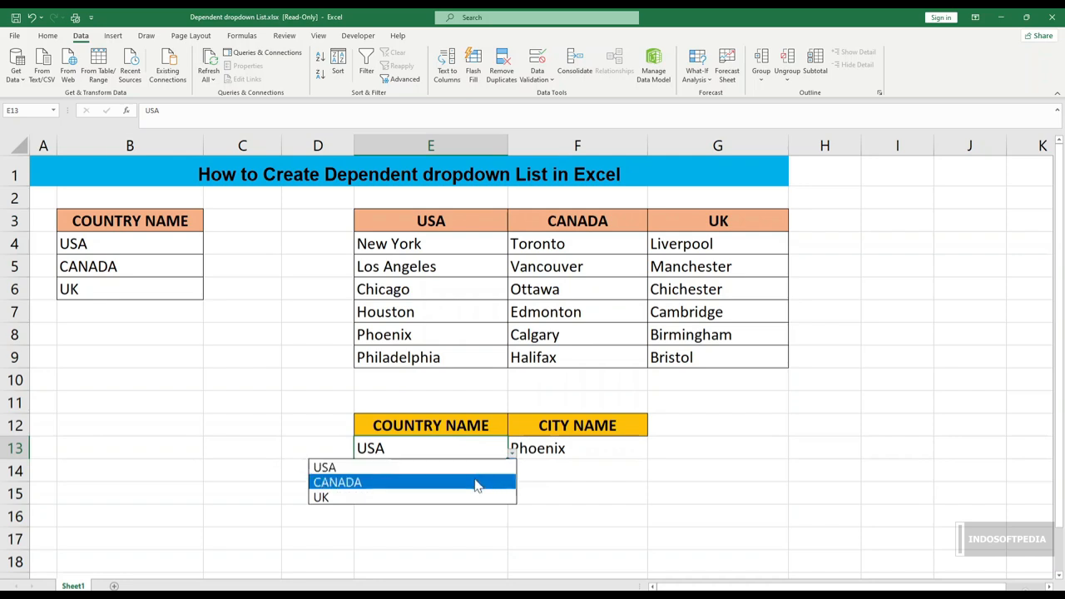
{"action": "left_click", "coordinate": [479, 484]}
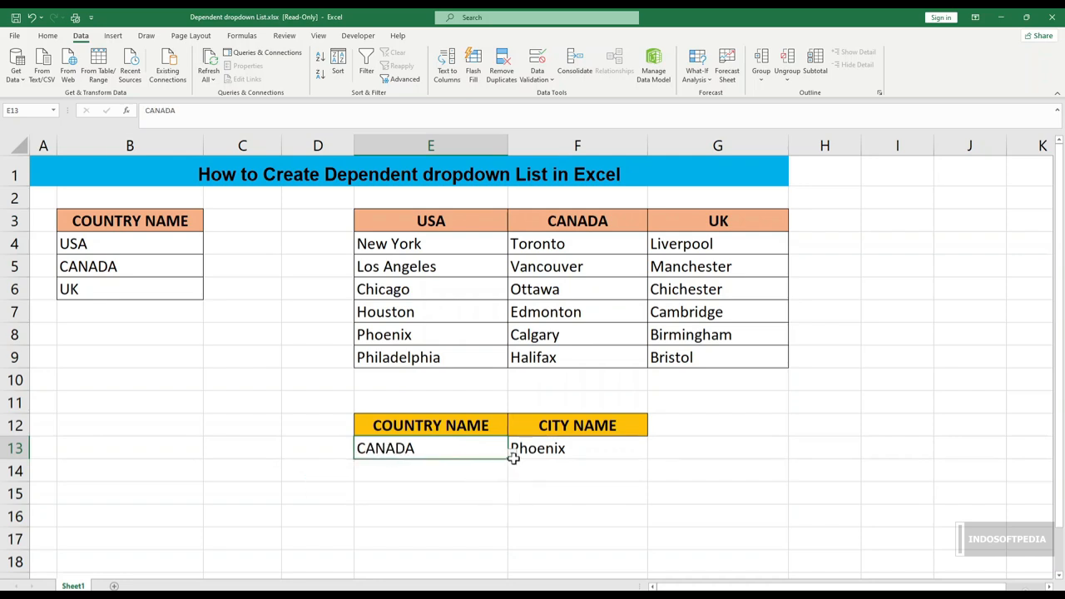
{"action": "left_click", "coordinate": [572, 448]}
{"action": "left_click", "coordinate": [652, 455]}
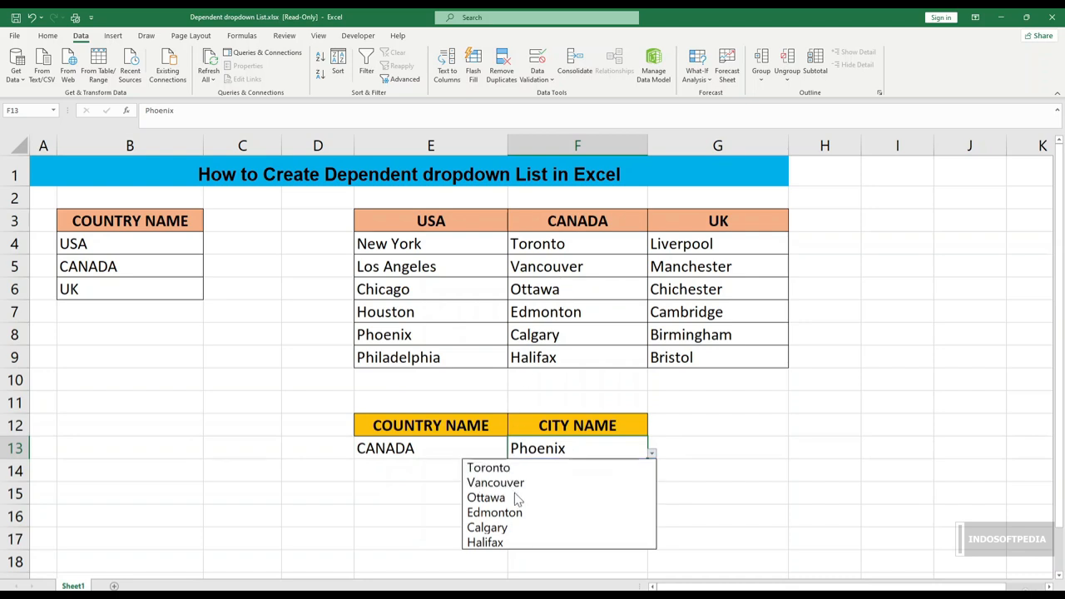
{"action": "left_click", "coordinate": [534, 529]}
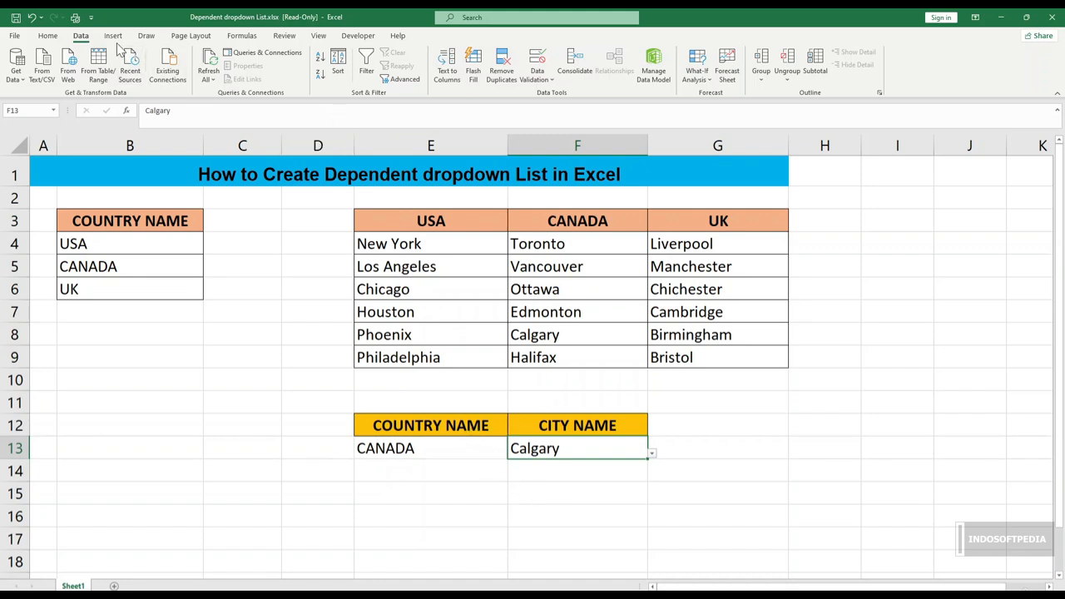
{"action": "left_click", "coordinate": [243, 36]}
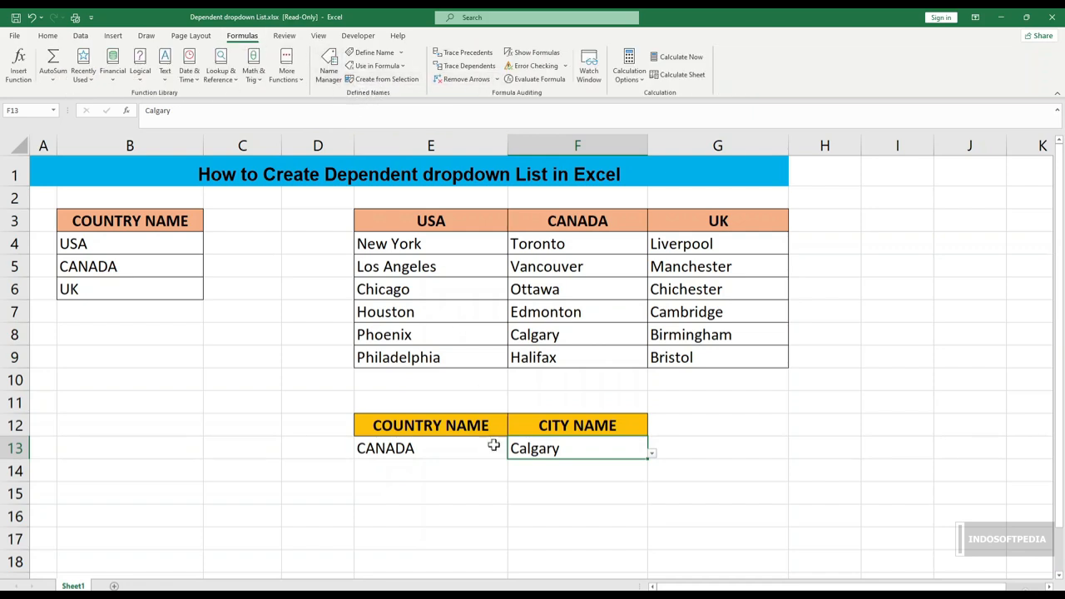
{"action": "left_click", "coordinate": [567, 497]}
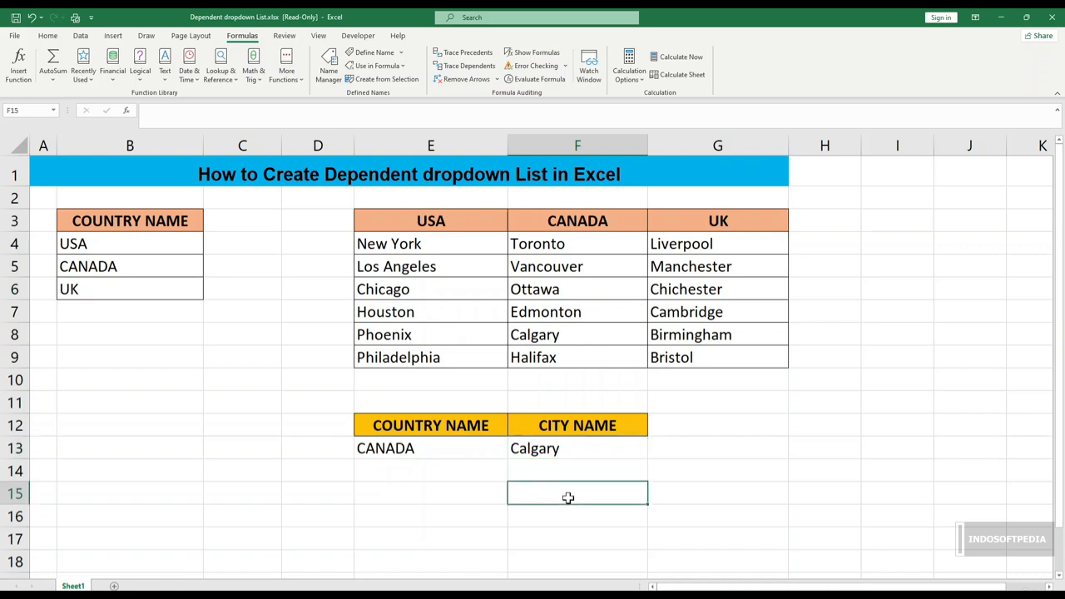